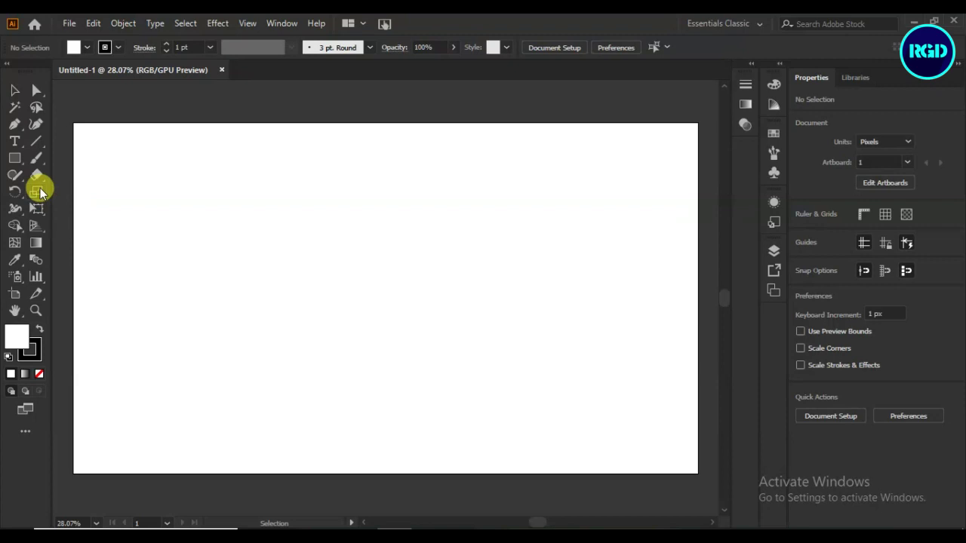
Draw a large circle and add a smaller concentric copy with Offset Path
left_click_drag(18, 160, 50, 194)
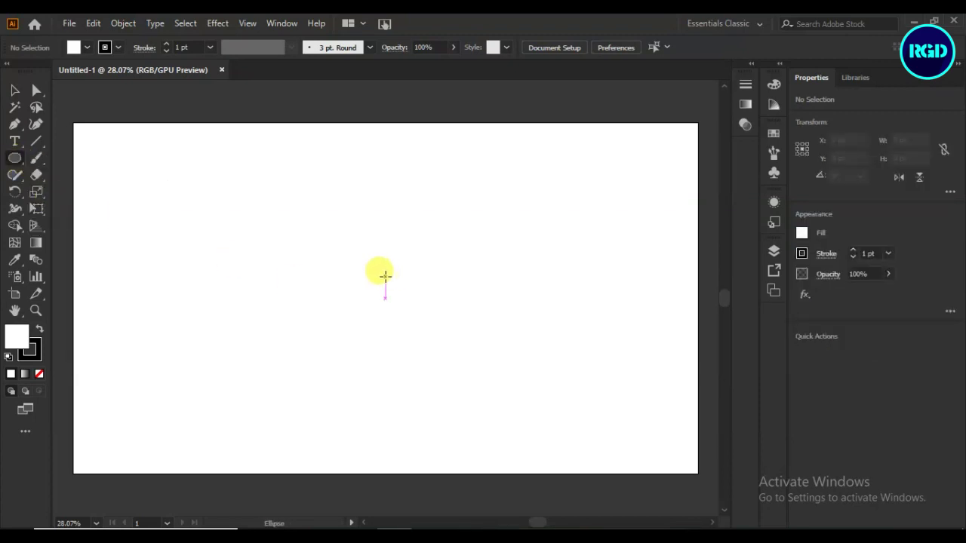
left_click_drag(393, 281, 500, 341)
left_click(830, 356)
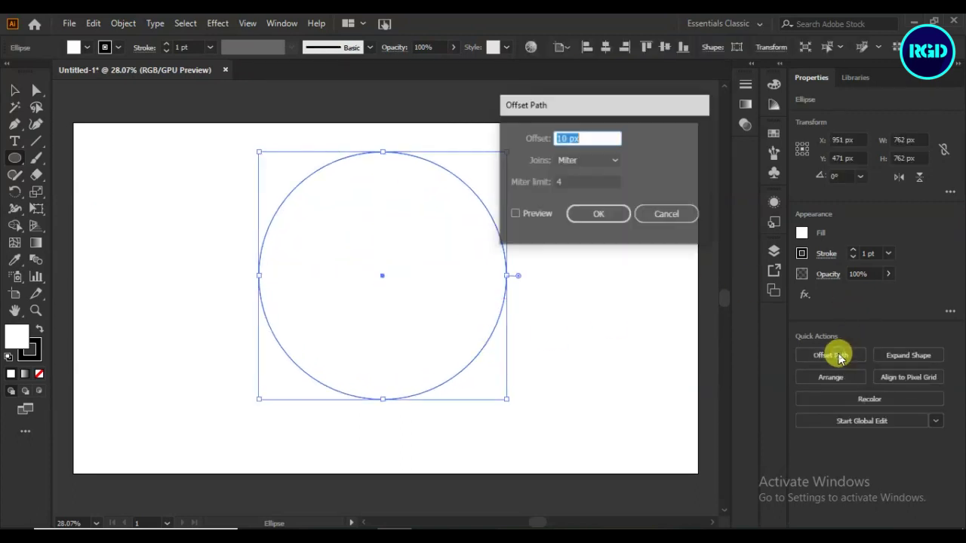
left_click(525, 214)
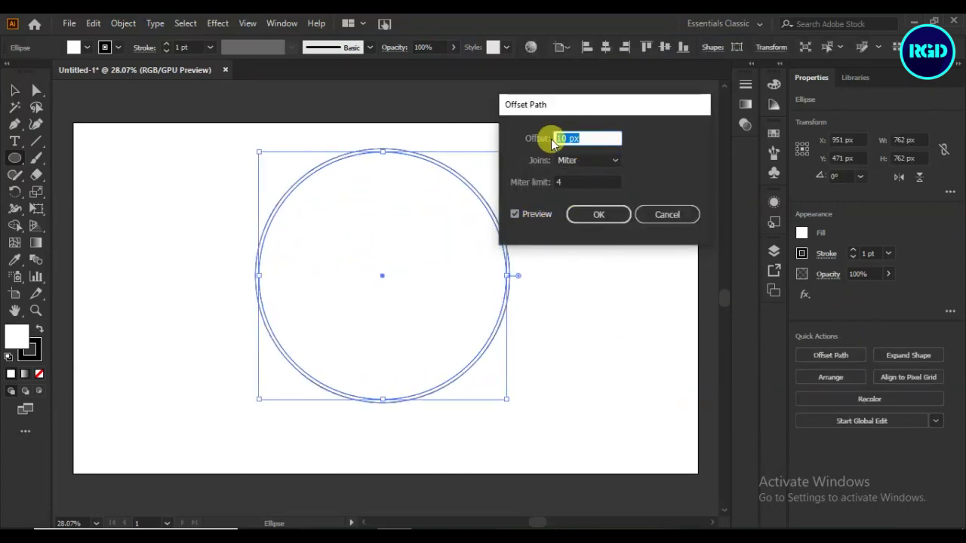
type("-28")
key("Down")
key("Down")
key("Down")
key("Down")
key("Down")
key("Down")
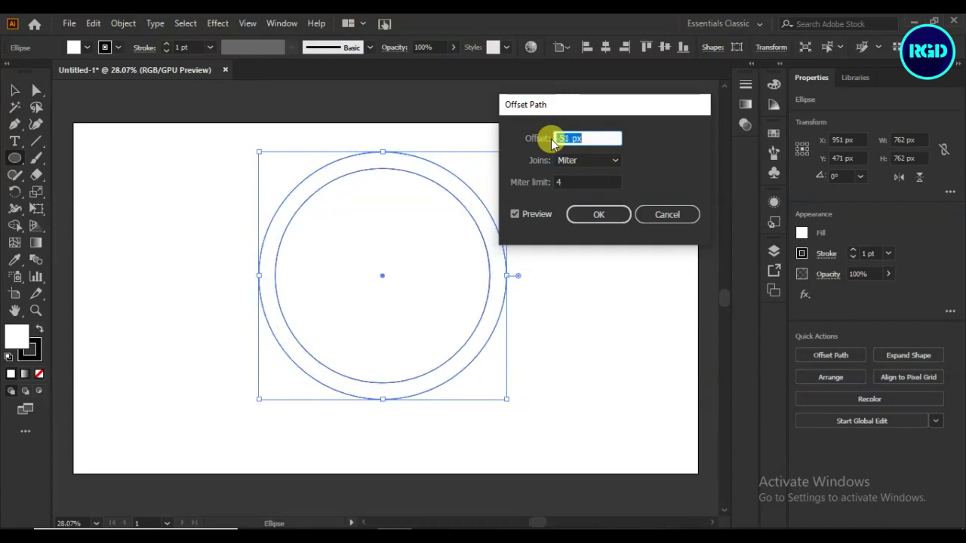
left_click(604, 215)
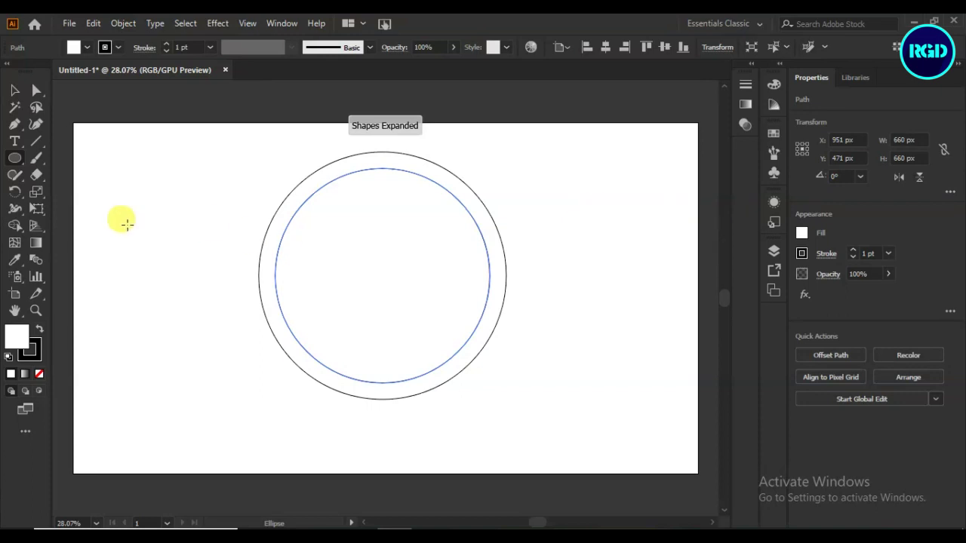
Give the inner circle a 9 pt stroke and the outer circle a 32 pt stroke
left_click(166, 44, "shift")
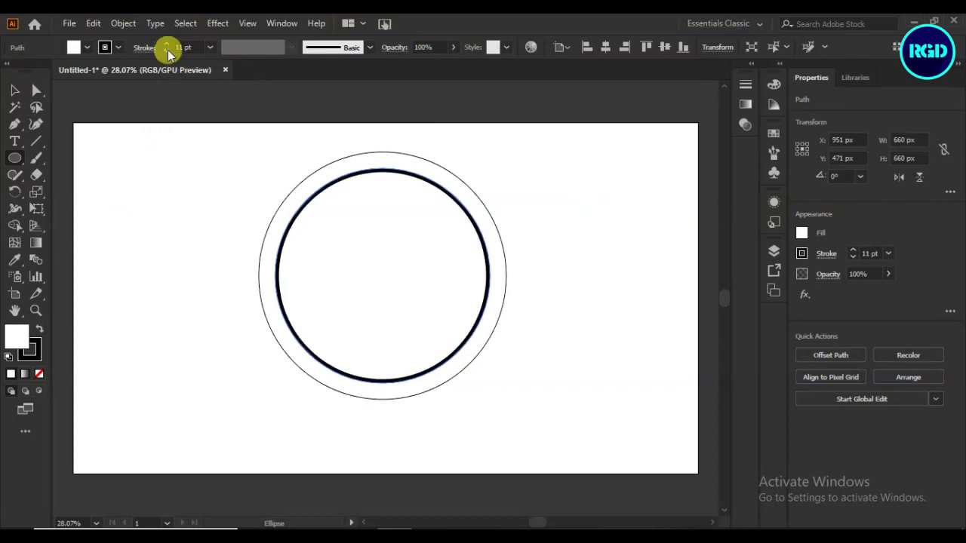
left_click(28, 94)
left_click(252, 249)
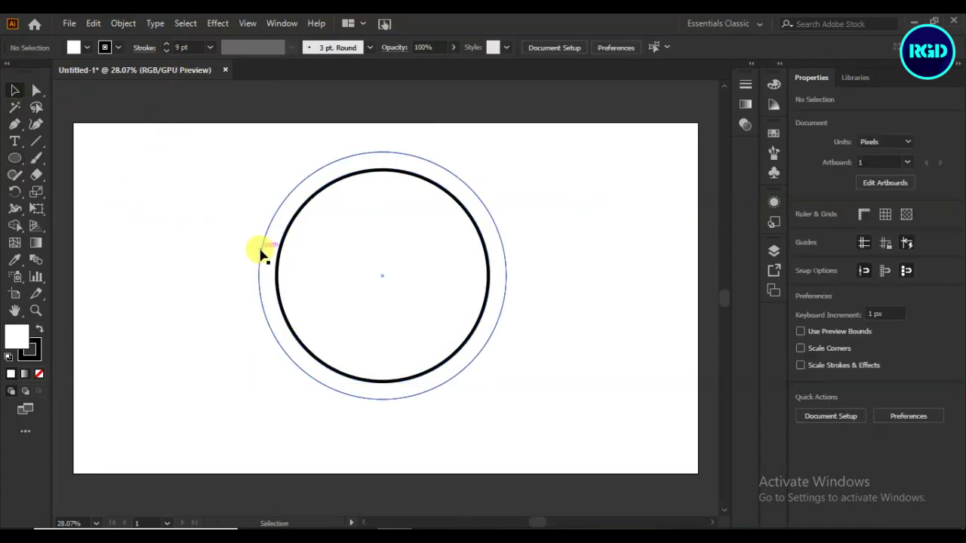
left_click(259, 252)
left_click(167, 47)
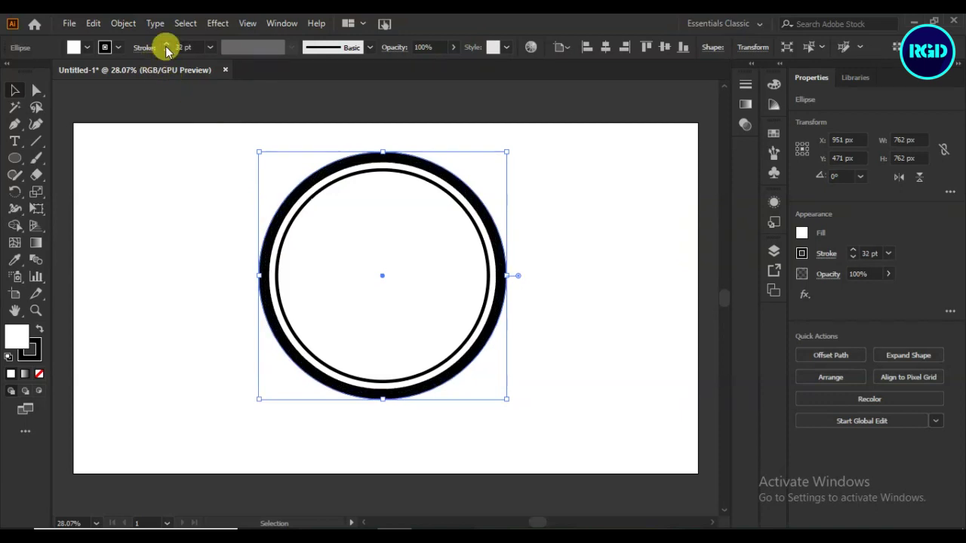
left_click(149, 184)
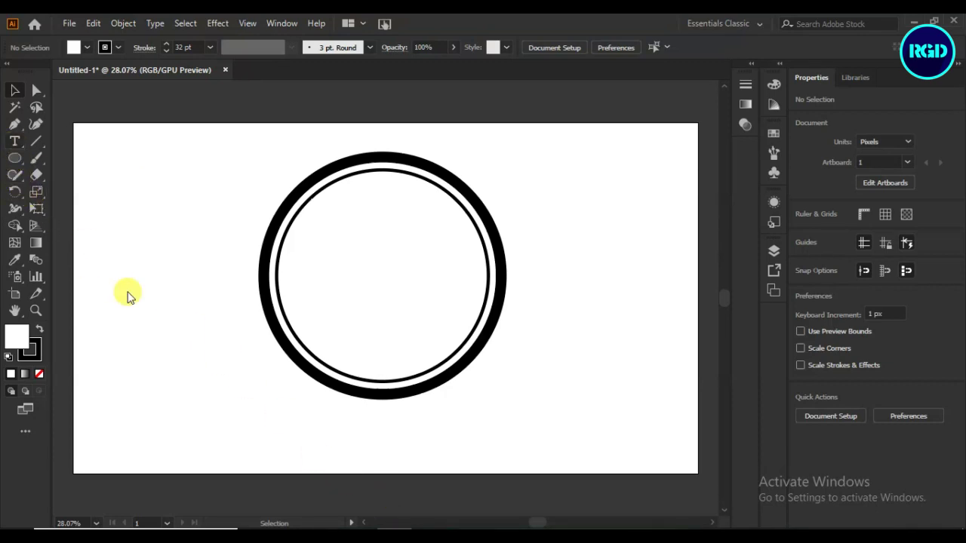
Type 'Bakery' at 72 pt left of the rings, then move and enlarge it
key("t")
left_click(114, 268)
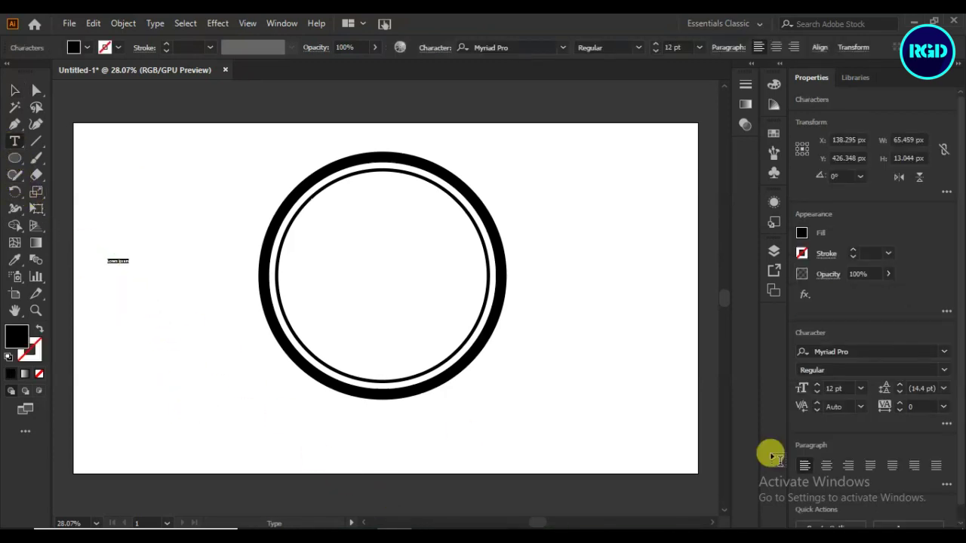
left_click(861, 392)
left_click(870, 372)
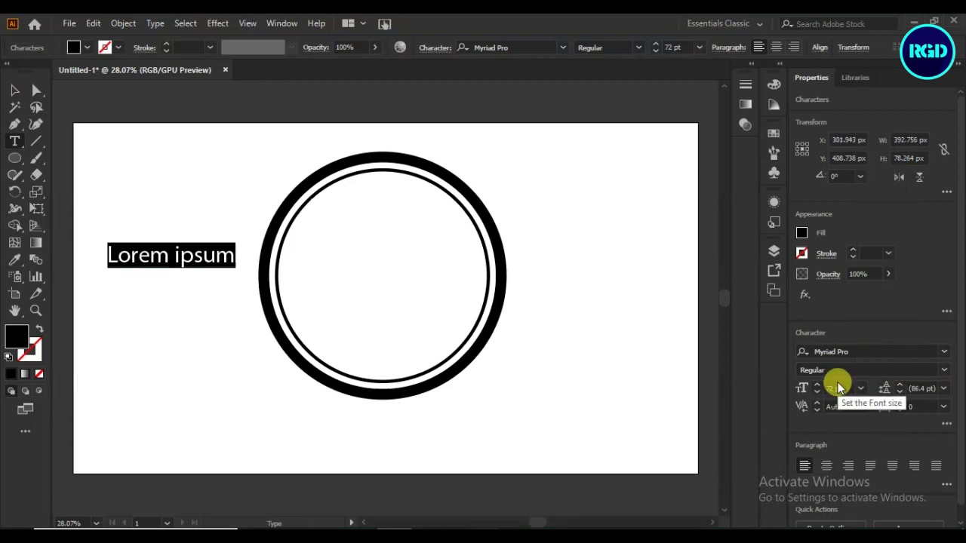
type("Bakery")
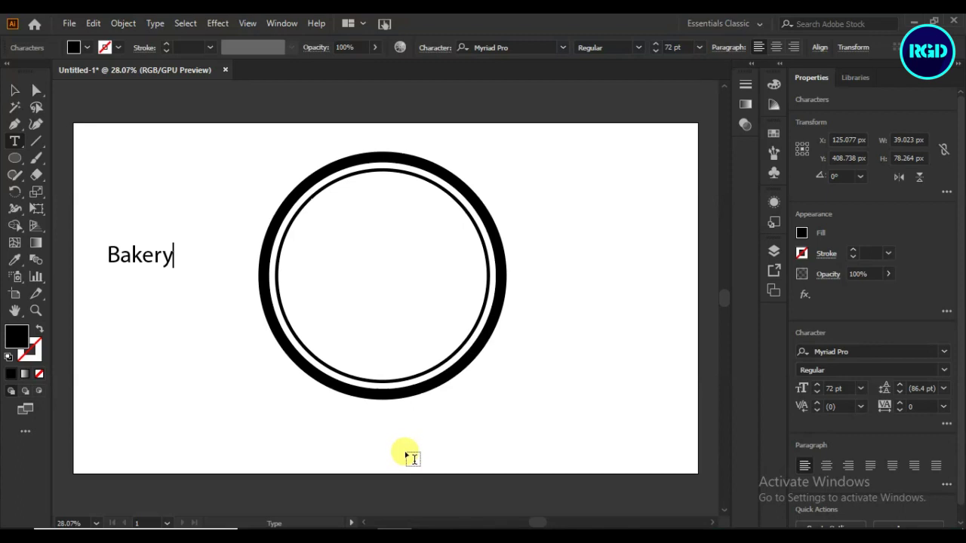
mouse_move(215, 259)
left_mouse_down()
mouse_move(226, 203)
mouse_move(264, 256)
left_mouse_up()
left_click(238, 239)
left_click(224, 209)
left_click(265, 259, "shift")
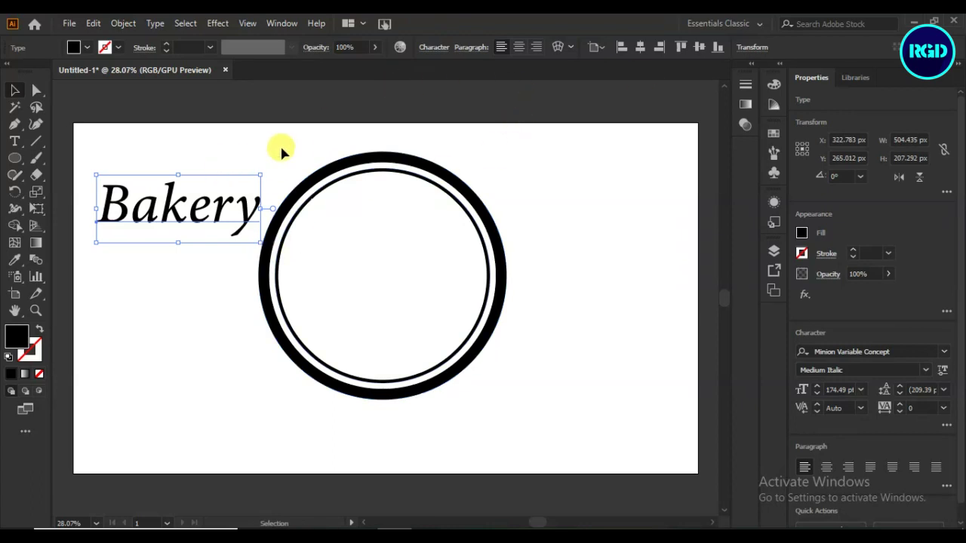
Apply LT Starry Medium Italic to Bakery, enlarge it and tilt it over the ring
left_click(943, 351)
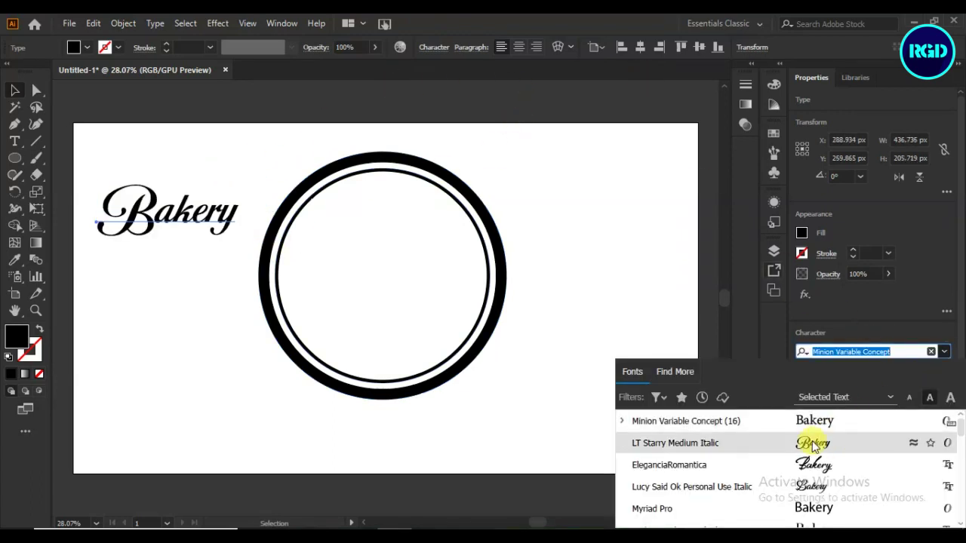
left_click(810, 381)
left_click_drag(237, 242, 372, 303)
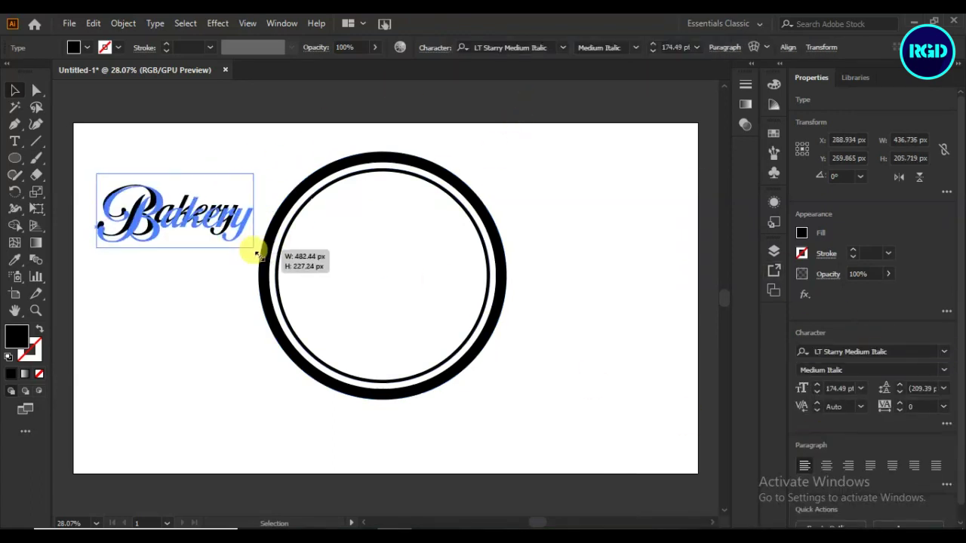
left_click_drag(283, 269, 426, 291)
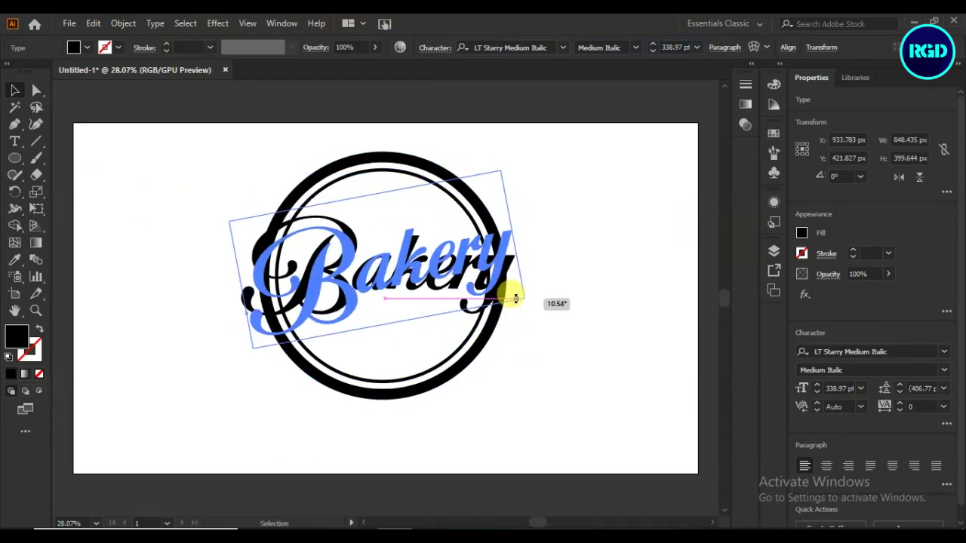
left_click_drag(519, 333, 511, 292)
left_click(543, 341)
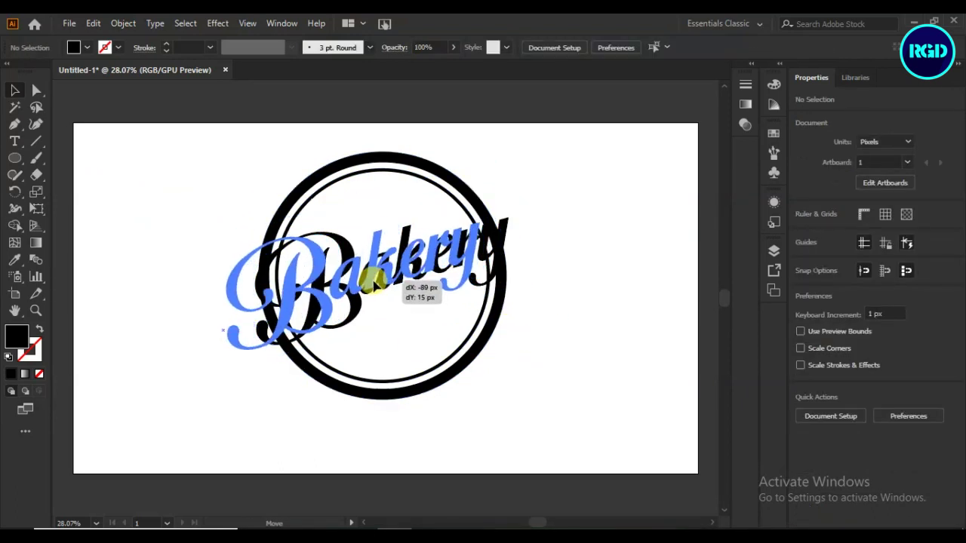
left_click_drag(403, 276, 371, 280)
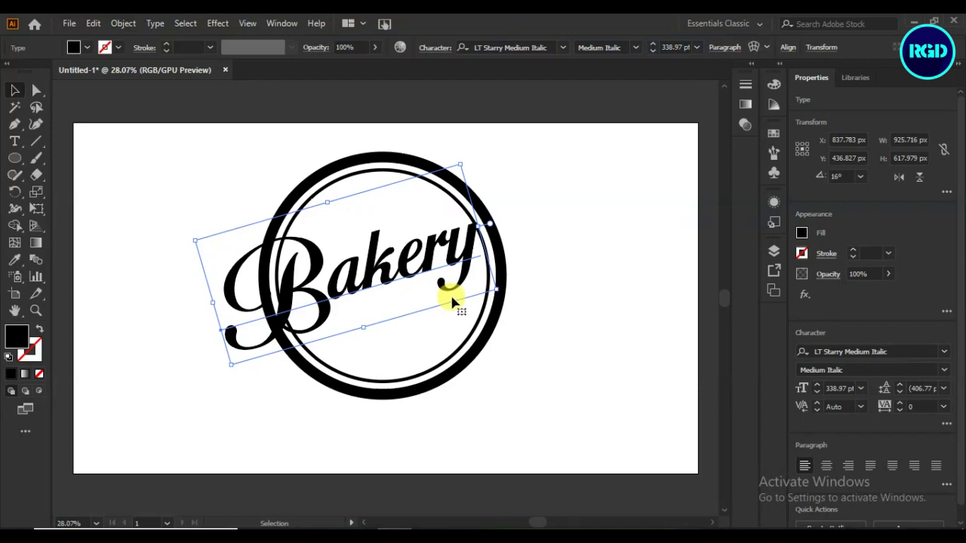
Skew and widen Bakery with Free Transform, leaving it tilted about 7°
left_click(36, 209)
left_click_drag(327, 202, 347, 195)
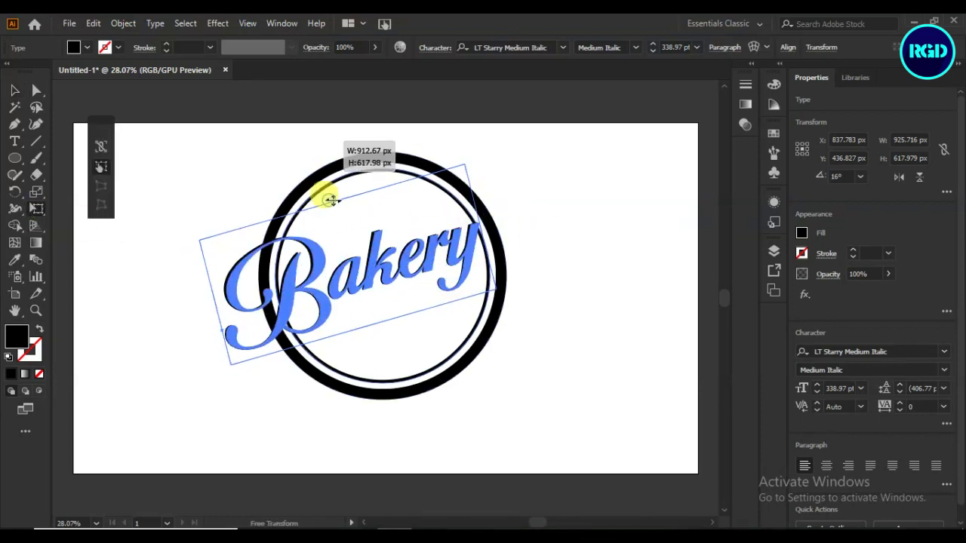
left_click_drag(503, 222, 530, 212)
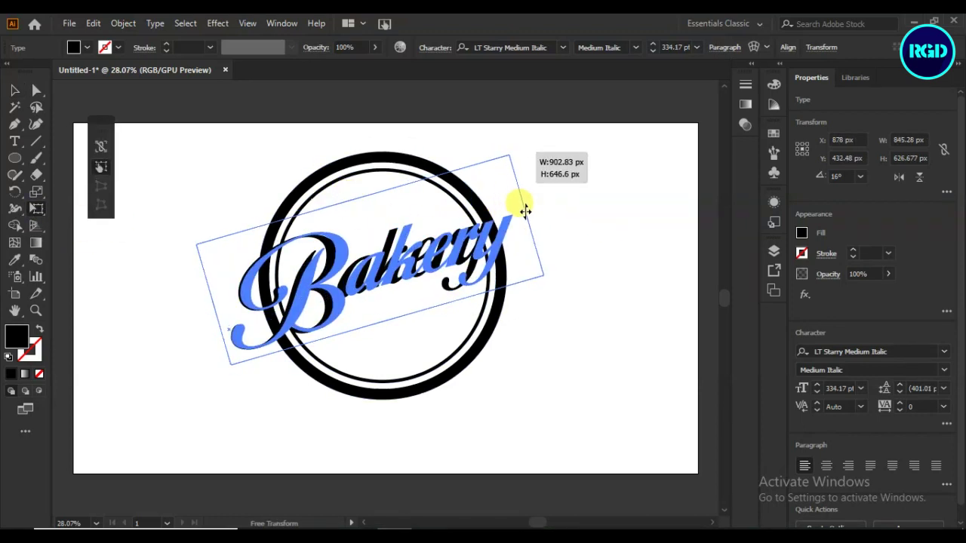
left_click_drag(528, 173, 532, 177)
mouse_move(460, 265)
left_mouse_down()
mouse_move(469, 272)
mouse_move(458, 272)
left_mouse_up()
key("v")
left_click(165, 264)
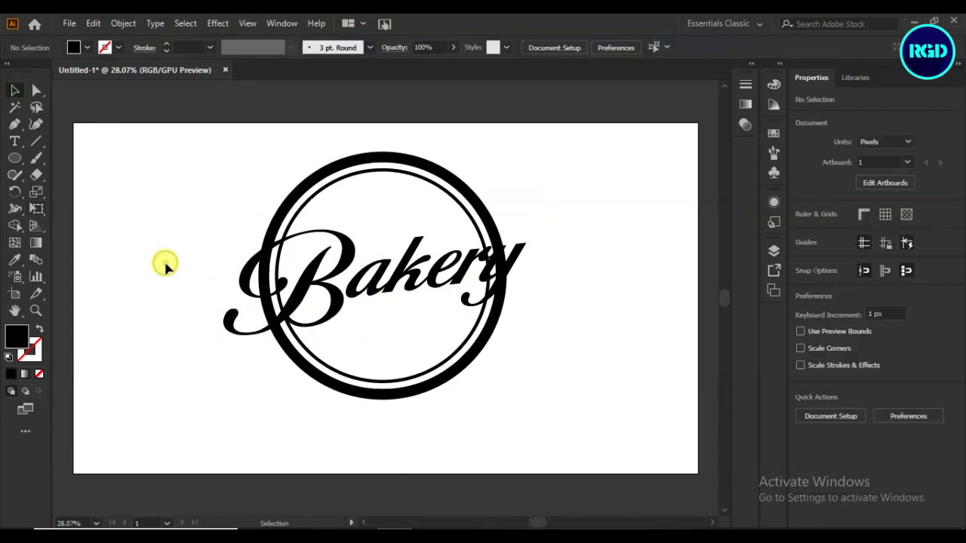
Expand the outer and inner ring strokes into filled shapes
left_click(293, 198)
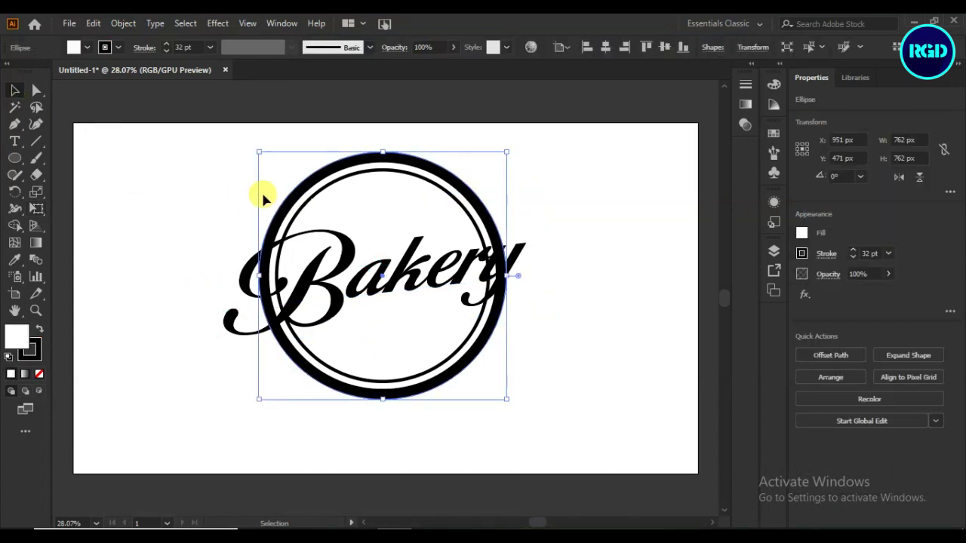
left_click(124, 30)
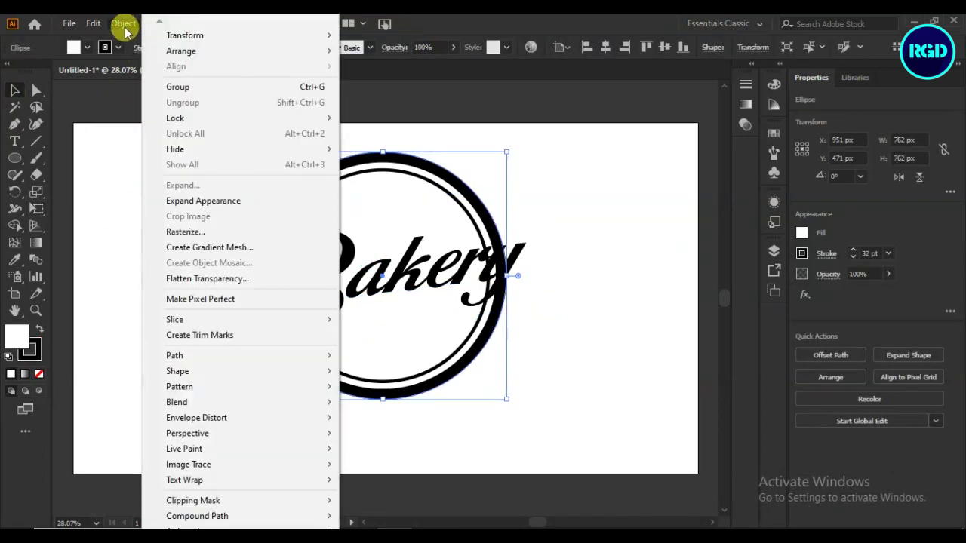
left_click(190, 202)
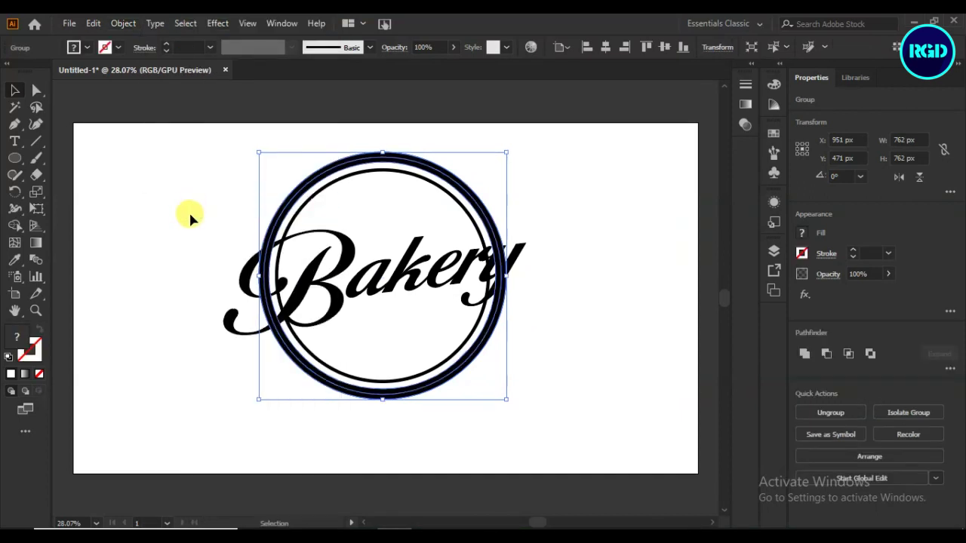
left_click(189, 211)
left_click(313, 193)
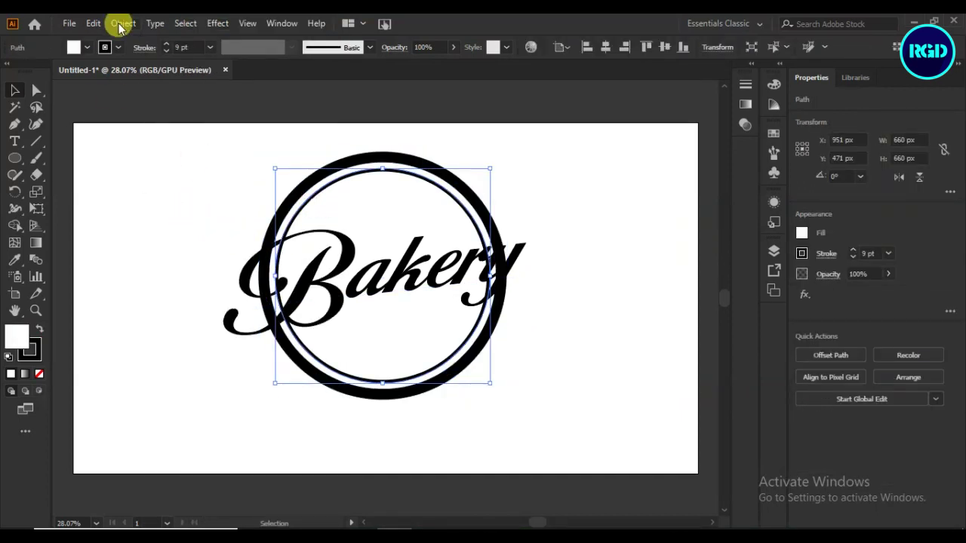
left_click(121, 23)
left_click(190, 200)
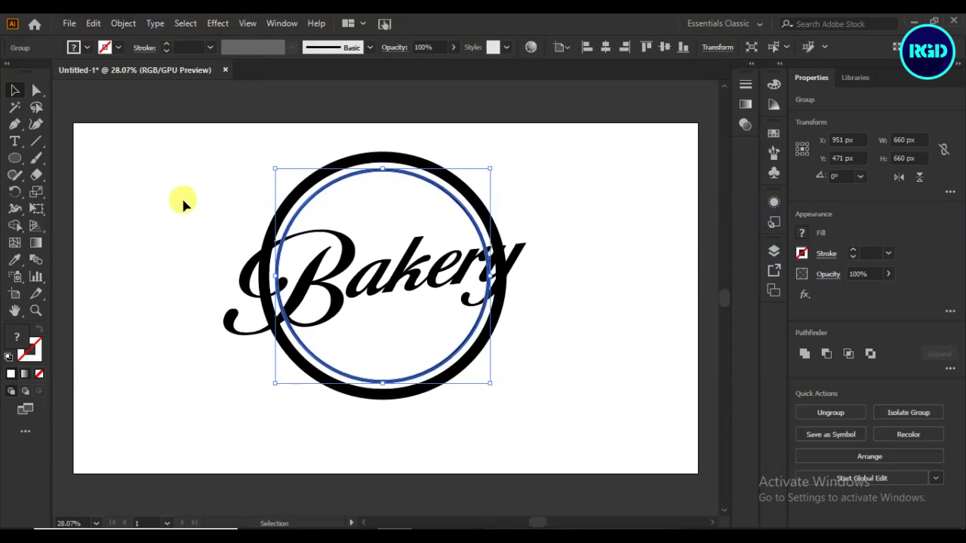
left_click(182, 202)
Convert the Bakery text into outlines
left_click(340, 265)
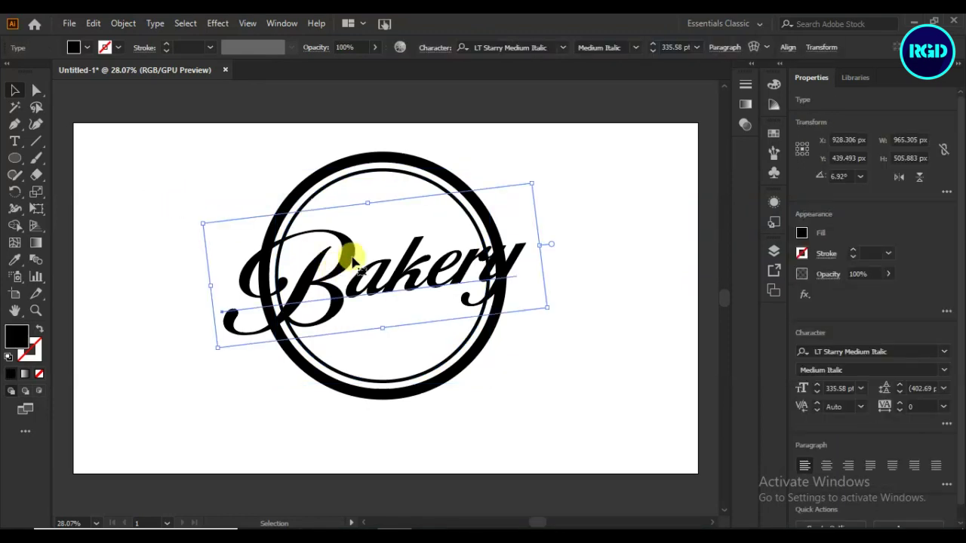
right_click(352, 260)
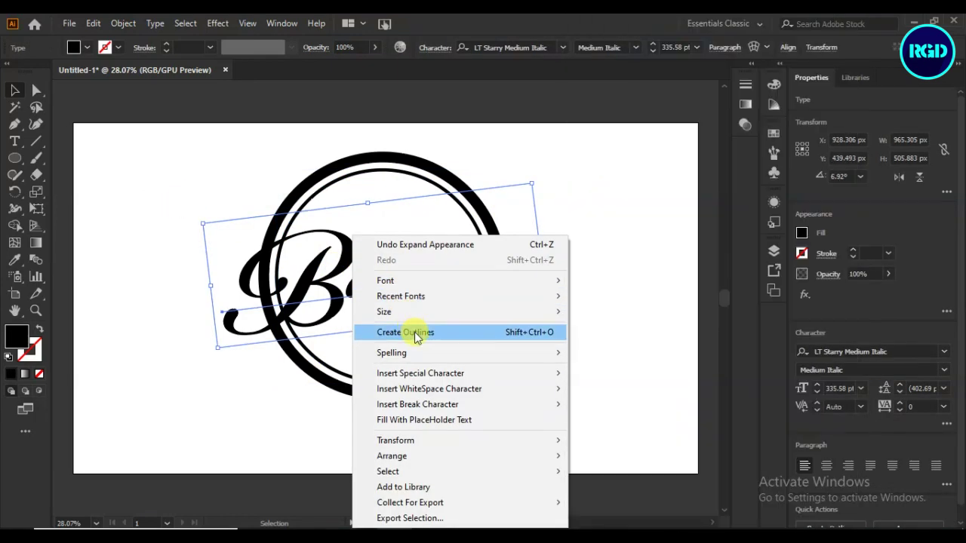
left_click(416, 332)
left_click(580, 321)
Draw a tall narrow 143 × 394 px ellipse right of the badge
key("ctrl+0")
key("l")
mouse_move(577, 211)
left_mouse_down()
mouse_move(617, 344)
mouse_move(626, 345)
left_mouse_up()
Give the ellipse a black stroke with no fill and add an inner offset oval
left_click(37, 332)
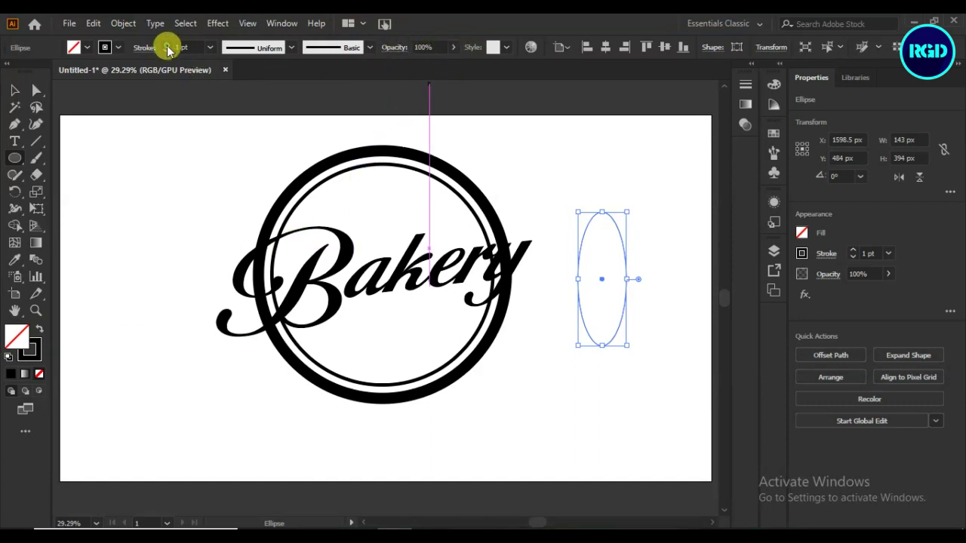
key("ctrl+shift+a")
left_click(14, 90)
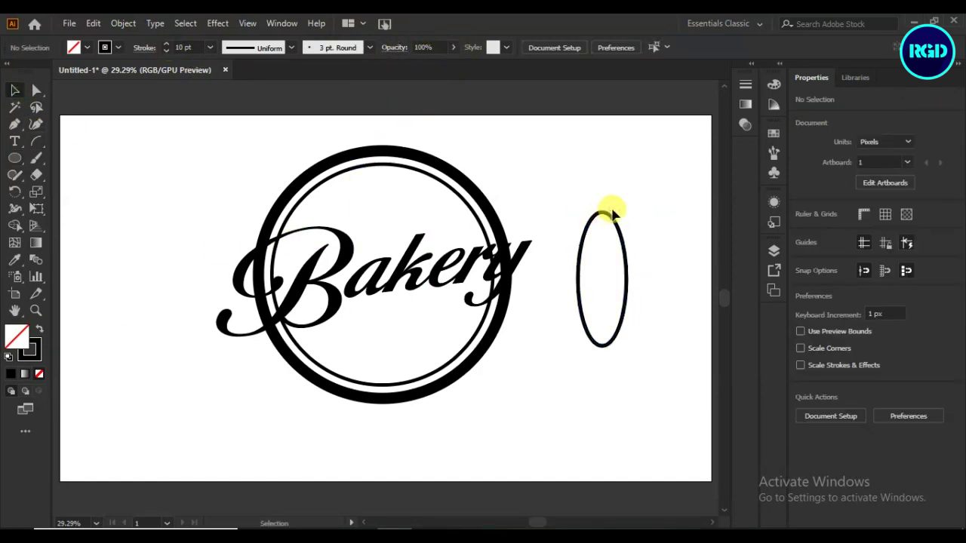
left_click(608, 220)
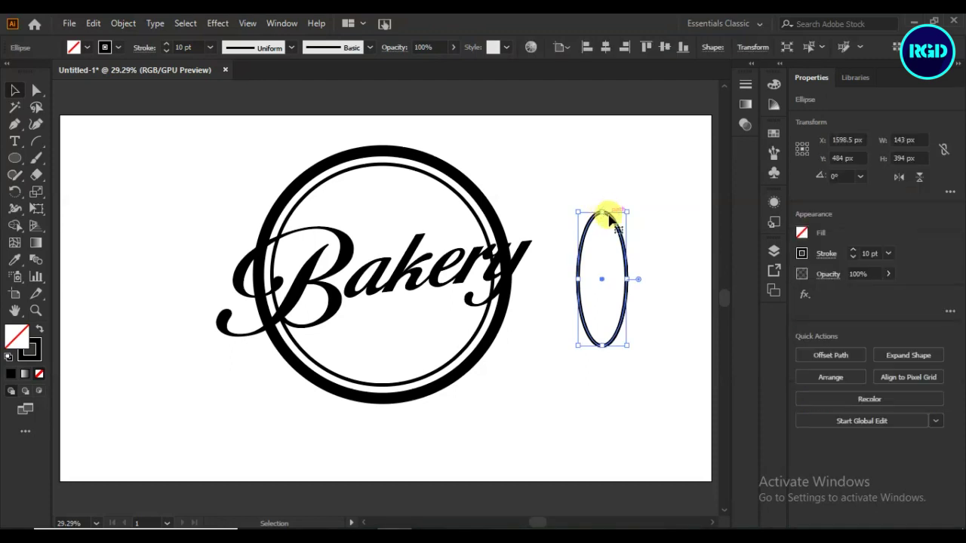
left_click(837, 356)
left_click(515, 215)
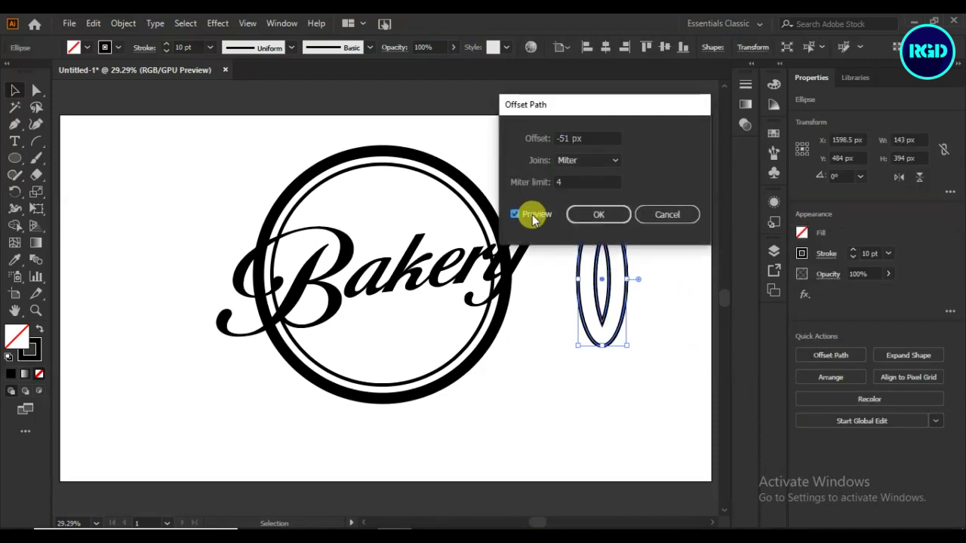
left_click(612, 224)
Narrow the inner oval into a slim wire and raise the wires
left_click_drag(593, 320, 611, 355)
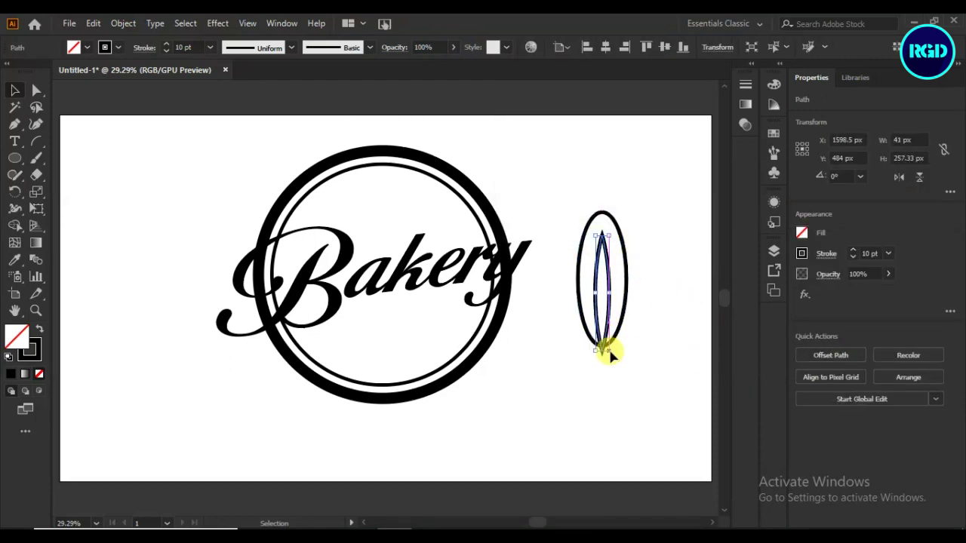
left_click_drag(601, 234, 595, 201)
left_click_drag(601, 334, 598, 261)
left_click_drag(15, 157, 79, 157)
Add a thin stem centred under the wires, move the whisk right, and draw its handle
mouse_move(600, 265)
left_mouse_down()
mouse_move(611, 310)
mouse_move(606, 349)
left_mouse_up()
left_click(14, 90)
left_click(651, 254)
left_click_drag(651, 254, 596, 317)
left_click(851, 355)
left_click_drag(395, 201, 589, 201)
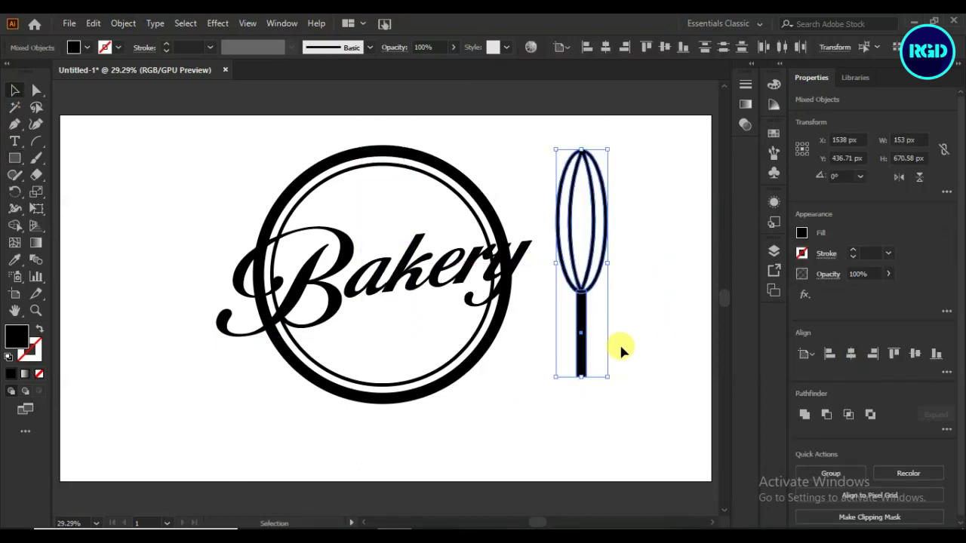
left_click(587, 423)
left_click_drag(14, 158, 47, 157)
left_click_drag(571, 342, 592, 419)
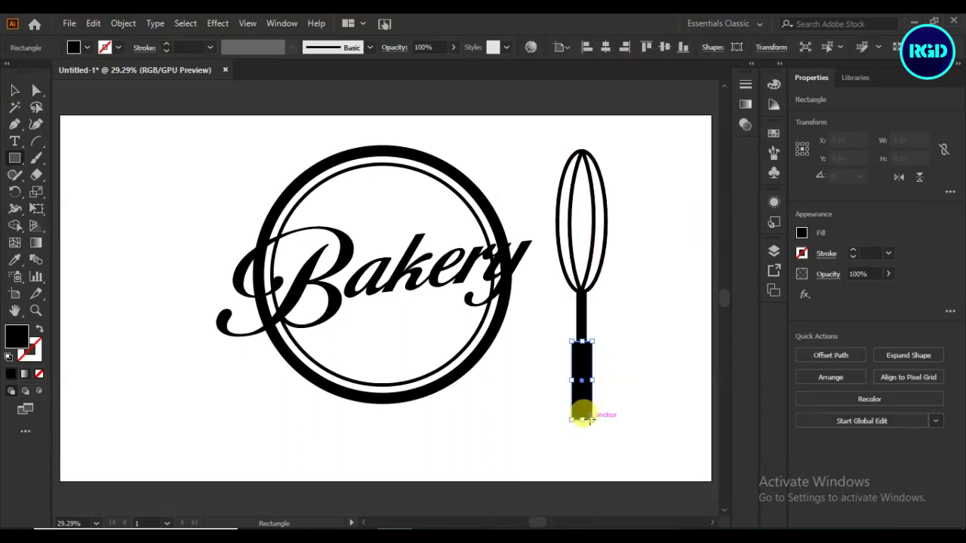
Curve the side of the whisk's thin stem with the Anchor Point tool
left_click(37, 91)
left_click(626, 415)
left_click(581, 325)
left_click_drag(14, 123, 45, 172)
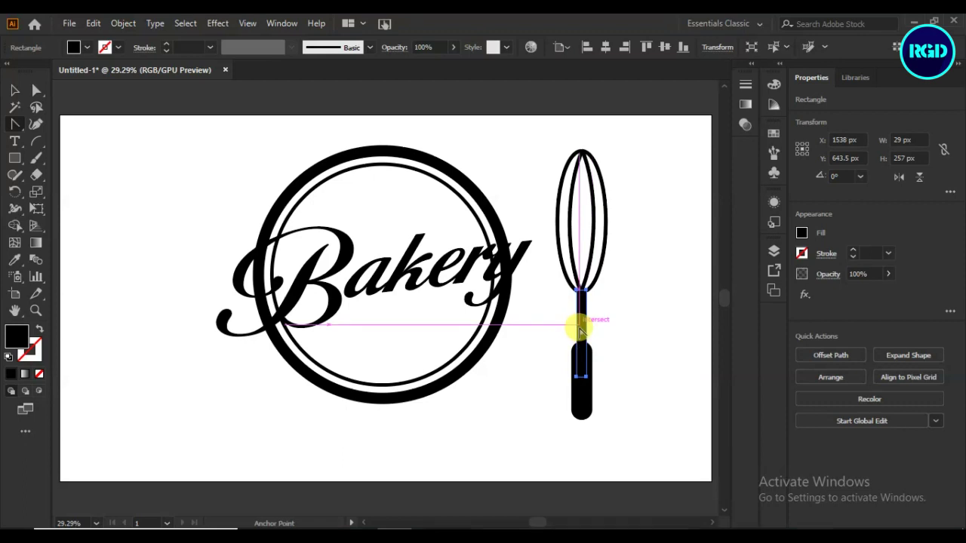
key("ctrl+plus")
key("ctrl+plus")
key("ctrl+plus")
key("ctrl+plus")
mouse_move(370, 244)
left_mouse_down()
mouse_move(411, 252)
mouse_move(383, 214)
left_mouse_up()
key("v")
Centre the stem on the wires as key object and unite them into one shape
left_click(272, 248)
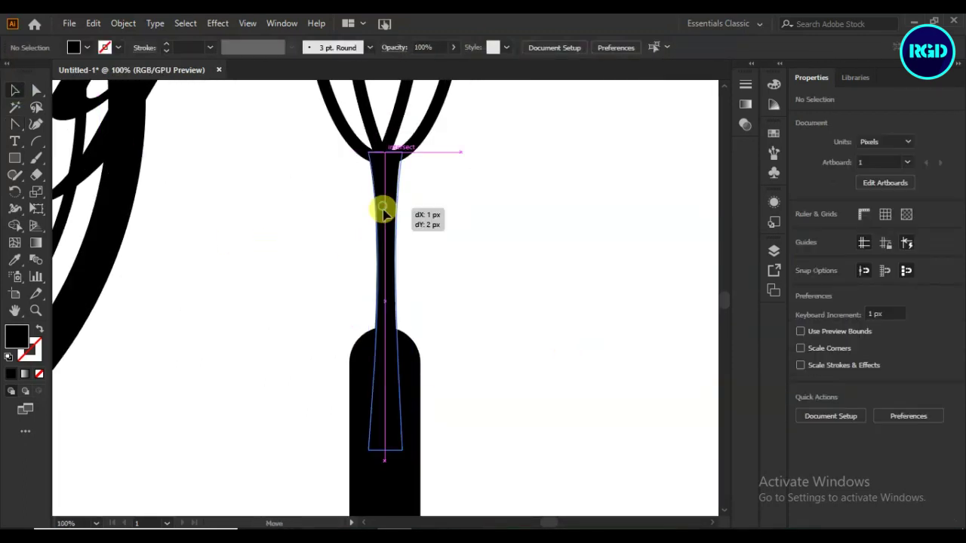
left_click(458, 139)
left_click_drag(457, 138, 291, 143)
left_click(562, 47)
left_click(570, 88)
left_click(607, 47)
left_click(805, 414)
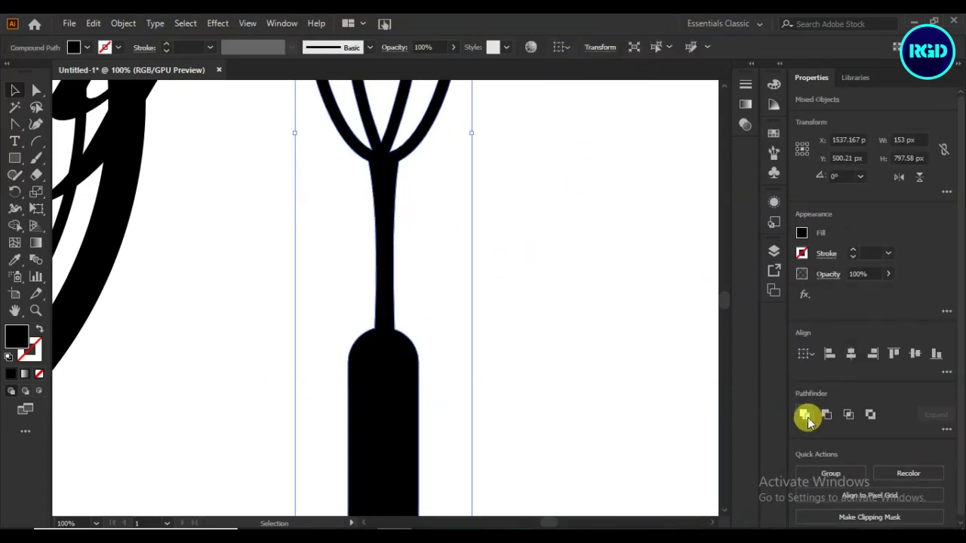
left_click(411, 162)
Smooth the joints where the stem meets the wires and the handle
left_click(36, 89)
mouse_move(379, 173)
left_mouse_down()
mouse_move(371, 164)
mouse_move(344, 215)
left_mouse_up()
left_click(375, 330)
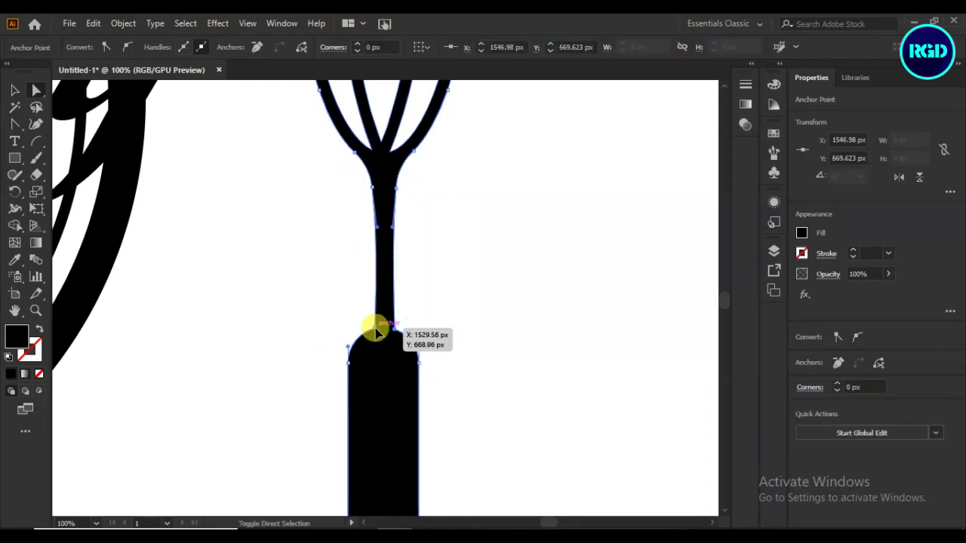
left_click_drag(375, 330, 362, 319)
left_click(584, 357)
Scale the whisk down, rotate it horizontal beneath Bakery, then draw a tall ellipse
key("ctrl+0")
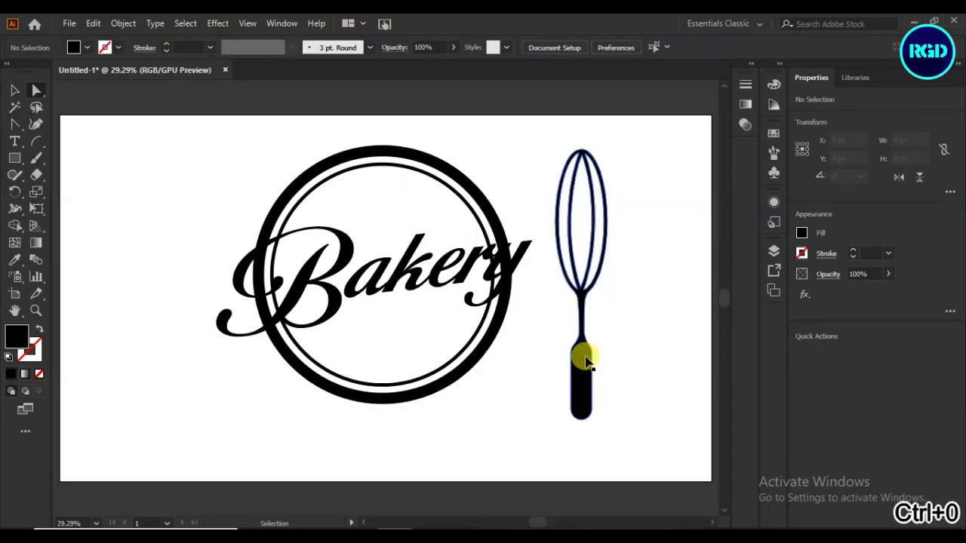
left_click(14, 89)
left_click(603, 266)
mouse_move(599, 415)
left_mouse_down()
mouse_move(565, 276)
mouse_move(578, 287)
mouse_move(604, 398)
mouse_move(646, 302)
left_mouse_up()
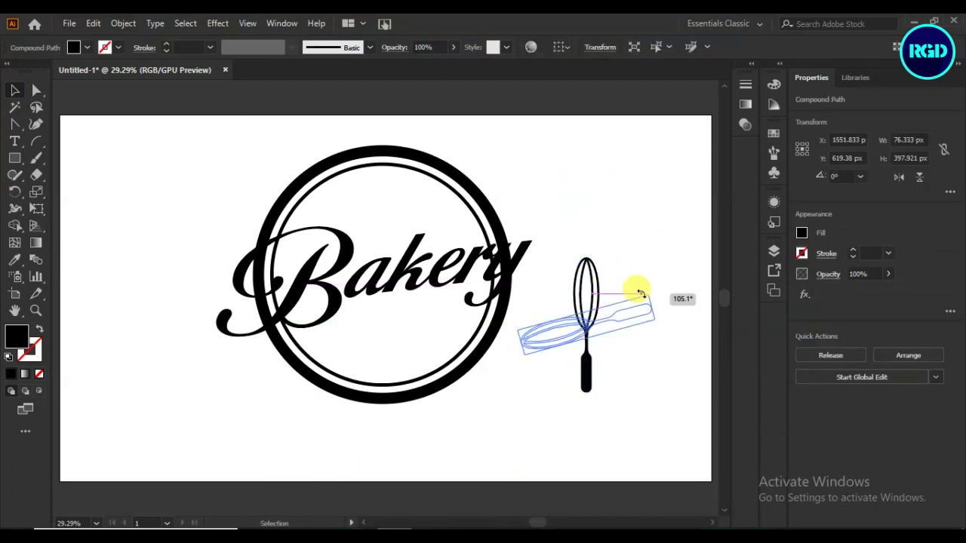
left_click_drag(580, 314, 459, 306)
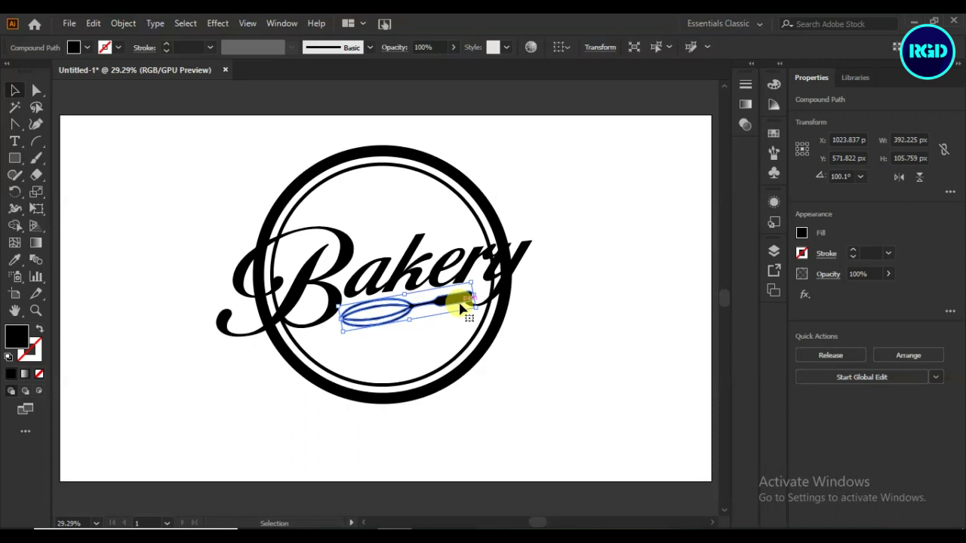
key("l")
mouse_move(582, 279)
left_mouse_down()
mouse_move(593, 339)
mouse_move(603, 328)
left_mouse_up()
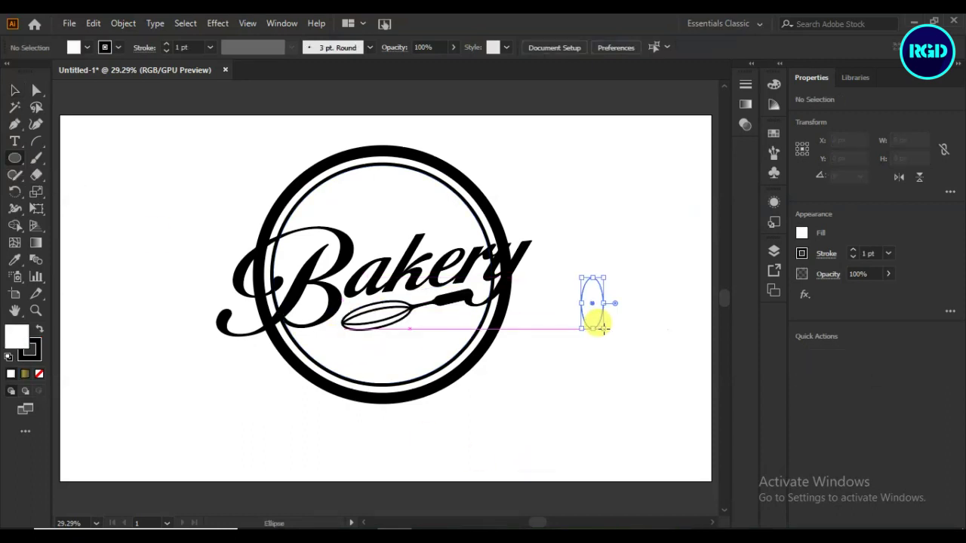
Fill the ellipse black with no stroke and sharpen its top anchor into a point
left_click(40, 329)
left_click(40, 373)
left_click(14, 90)
left_click(573, 407)
left_click(592, 313)
left_click(36, 90)
left_click(592, 279)
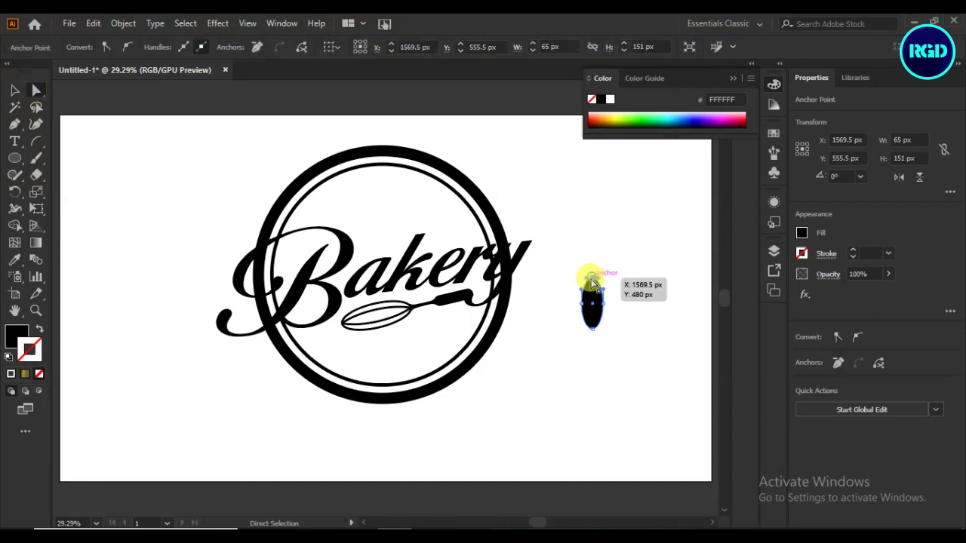
left_click(14, 90)
mouse_move(604, 302)
left_mouse_down()
mouse_move(608, 309)
mouse_move(602, 302)
left_mouse_up()
left_click(569, 359)
left_click(592, 321)
left_click(568, 364)
Pen a curved awn into the grain tip with a tapered black stroke, then expand it
left_click(14, 124)
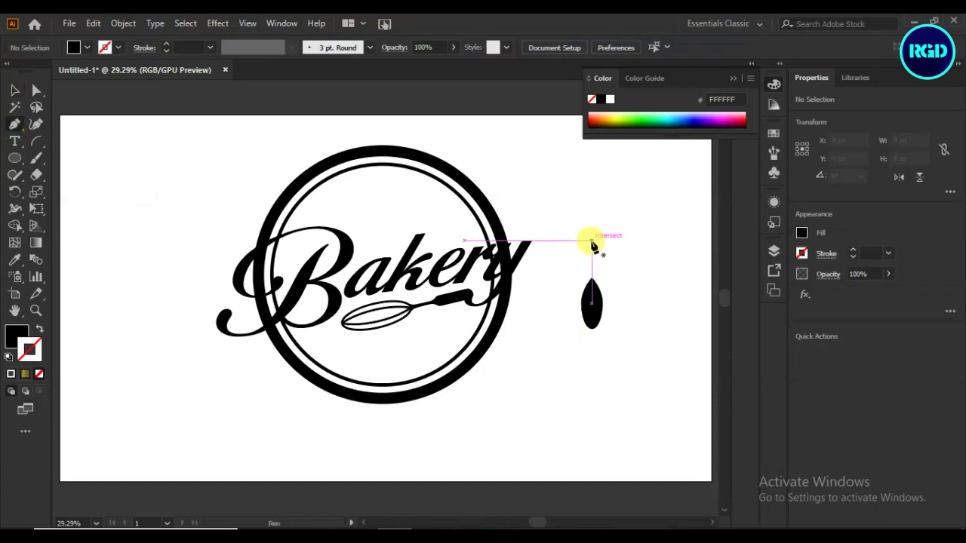
left_click(602, 241)
left_click_drag(592, 302, 604, 341)
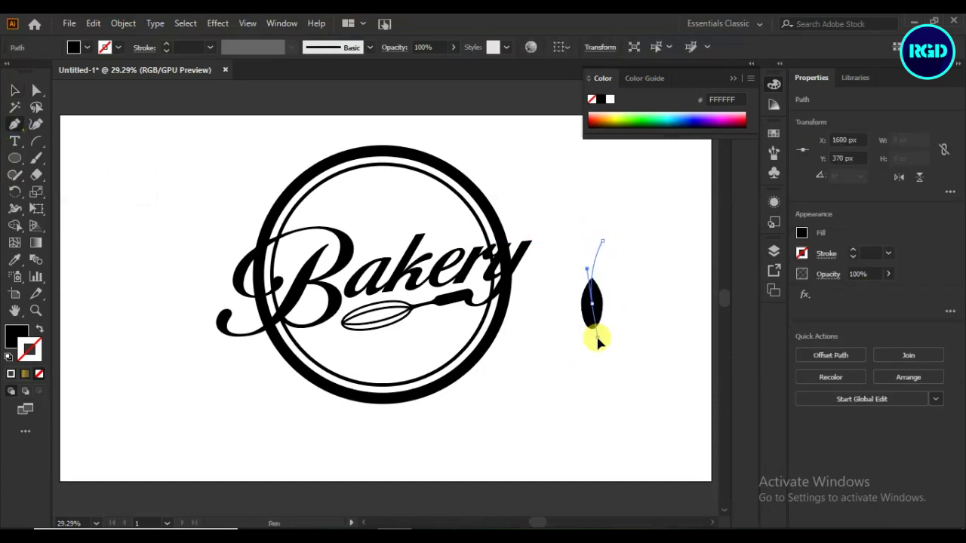
left_click(39, 329)
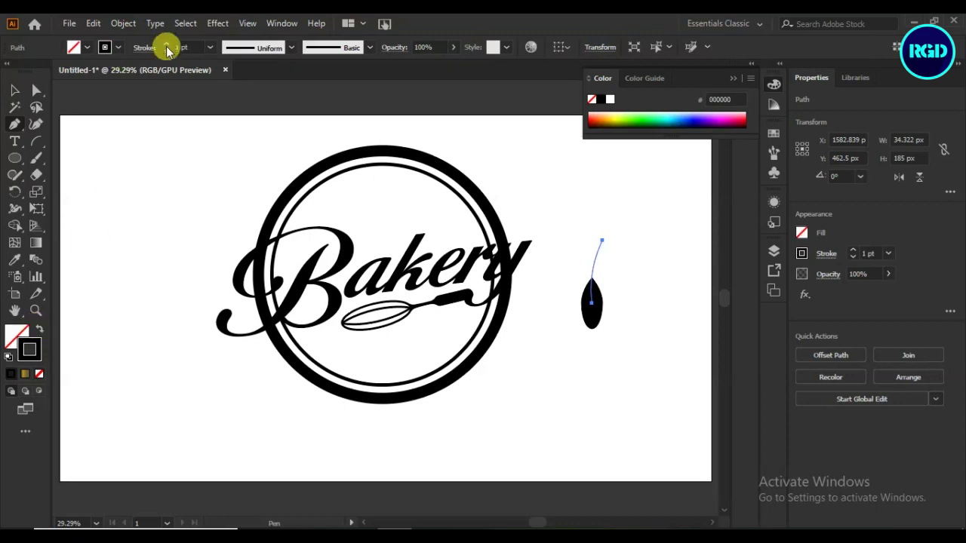
left_click(279, 48)
left_click(251, 160)
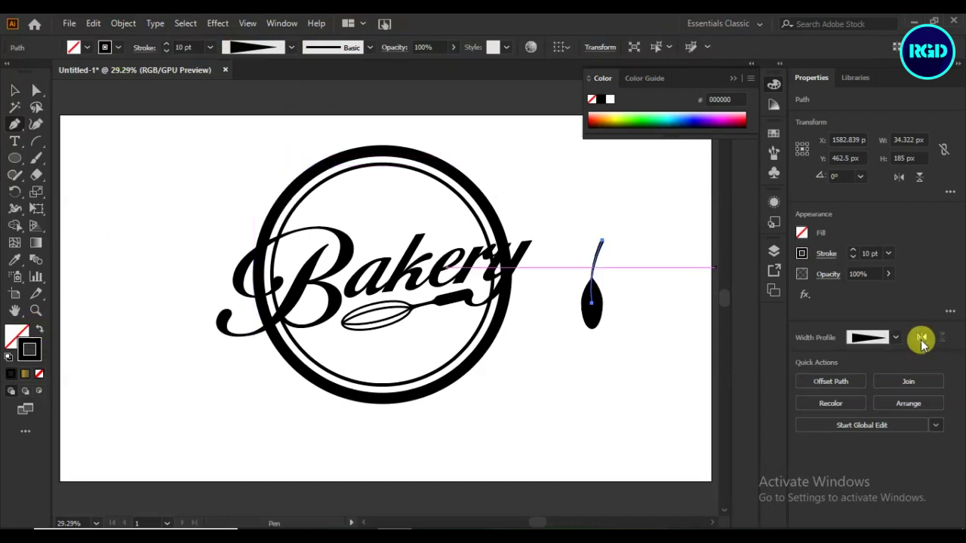
left_click(117, 24)
left_click(189, 200)
left_click(14, 90)
Select the grain and awn together and tilt them about 26°
left_click(606, 287)
left_click(592, 309)
left_click(614, 398)
left_click(592, 309)
mouse_move(610, 328)
left_mouse_down()
mouse_move(625, 316)
mouse_move(595, 286)
mouse_move(580, 381)
left_mouse_up()
Reflect-copy the grain into a mirrored pair, then stack more pairs downward with Ctrl+D
right_click(581, 381)
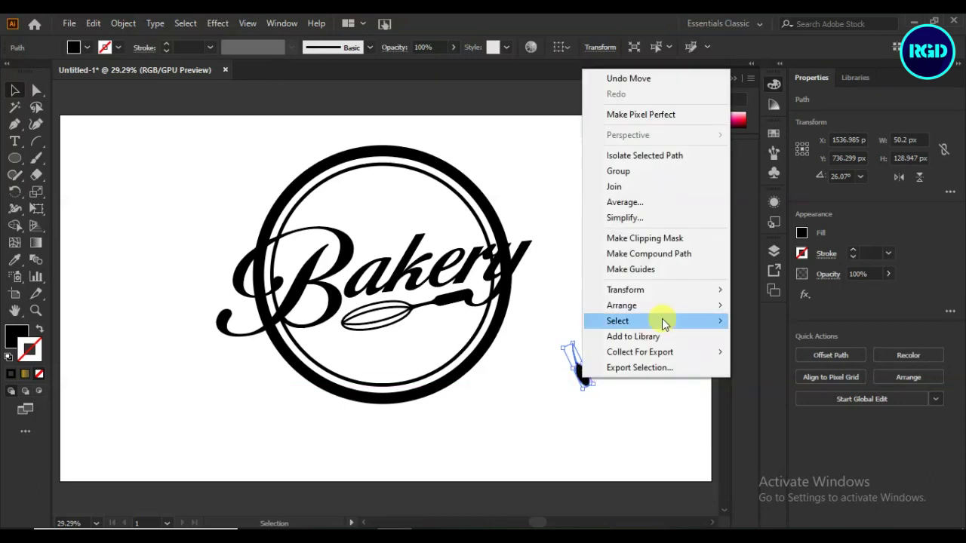
left_click(808, 335)
left_click(785, 297)
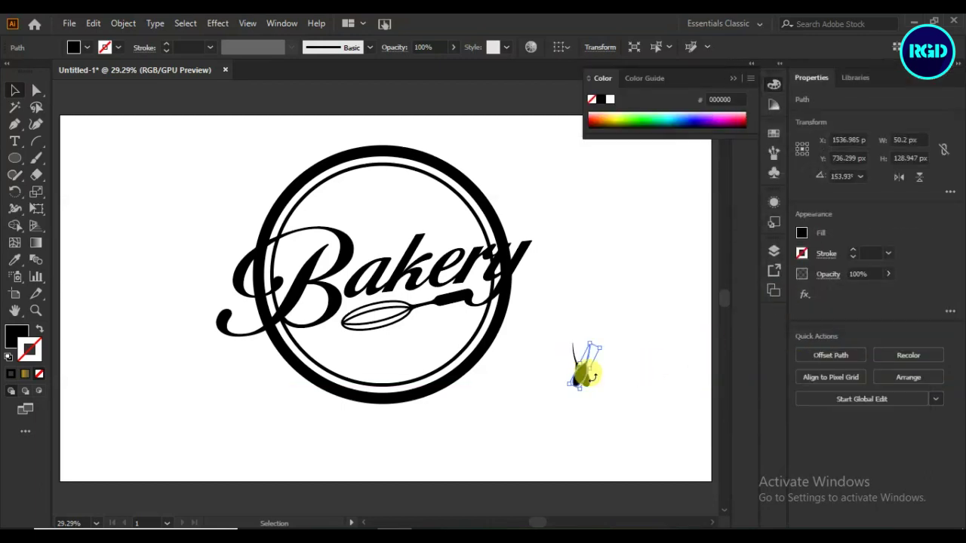
left_click(646, 372)
left_click_drag(603, 370, 611, 408)
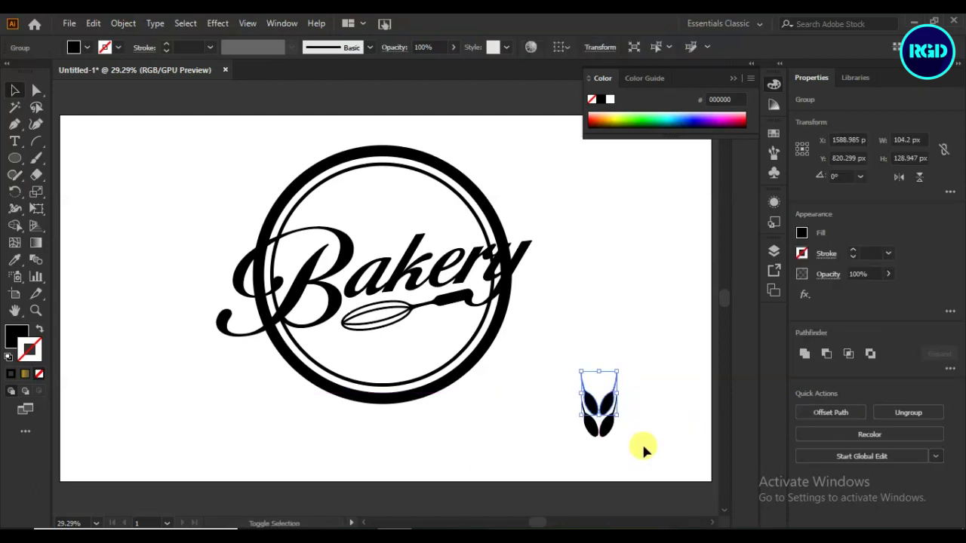
key("ctrl+d")
key("ctrl+d")
key("ctrl+d")
key("ctrl+d")
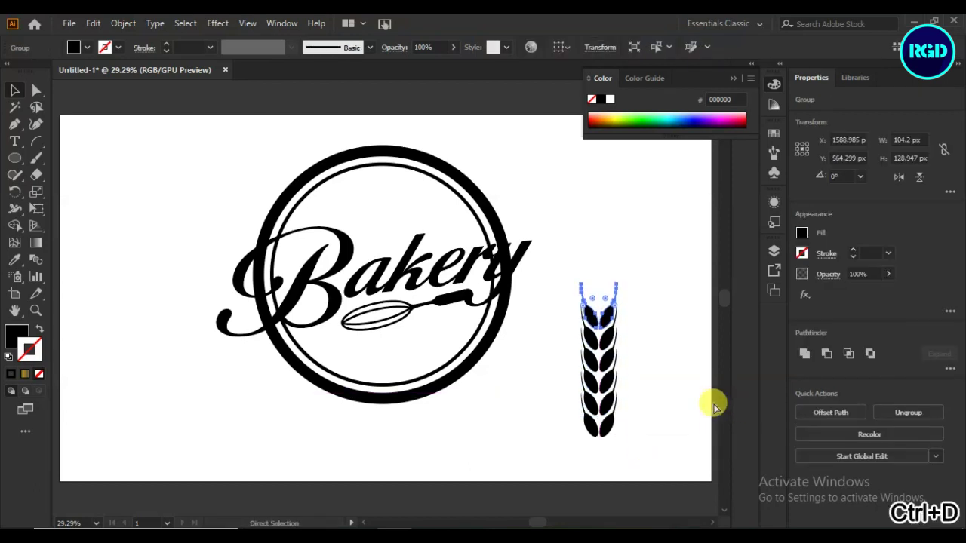
left_click(670, 414)
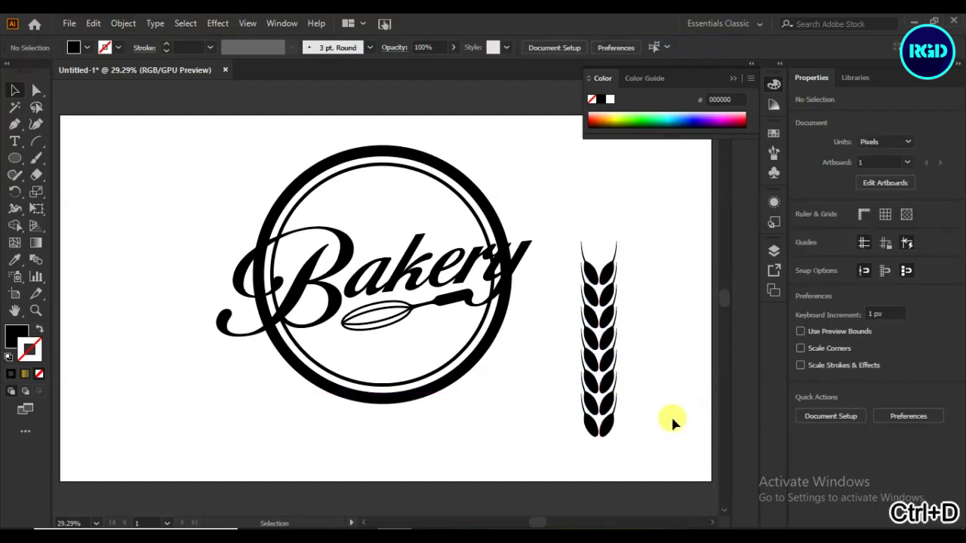
Draw a small ellipse grain at the top of the wheat stalk
left_click(16, 159)
mouse_move(598, 236)
left_mouse_down()
mouse_move(607, 258)
mouse_move(598, 259)
left_mouse_up()
key("v")
left_click(657, 344)
left_click(657, 371)
key("ctrl+z")
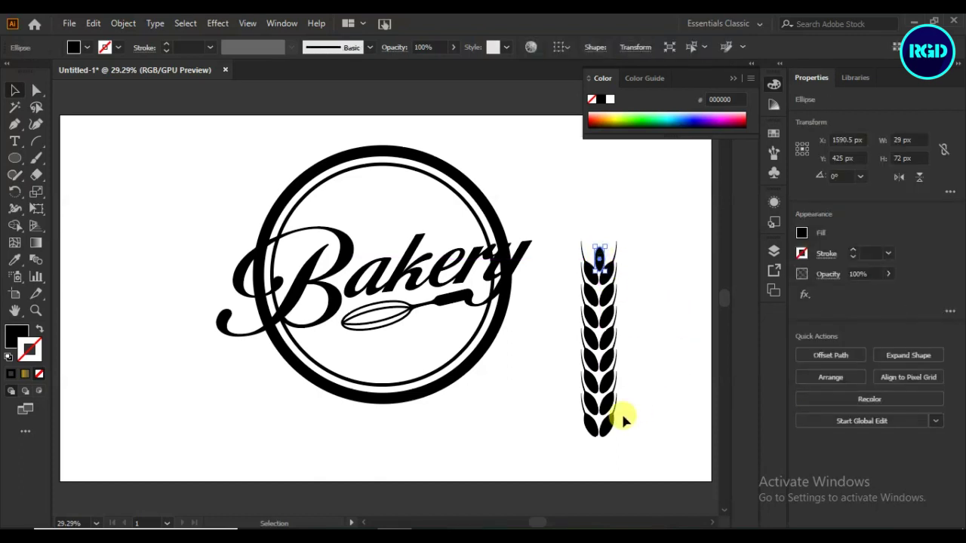
left_click(638, 405)
Draw a straight tip line above the stalk with a thin black, tapered-width stroke
left_click(15, 124)
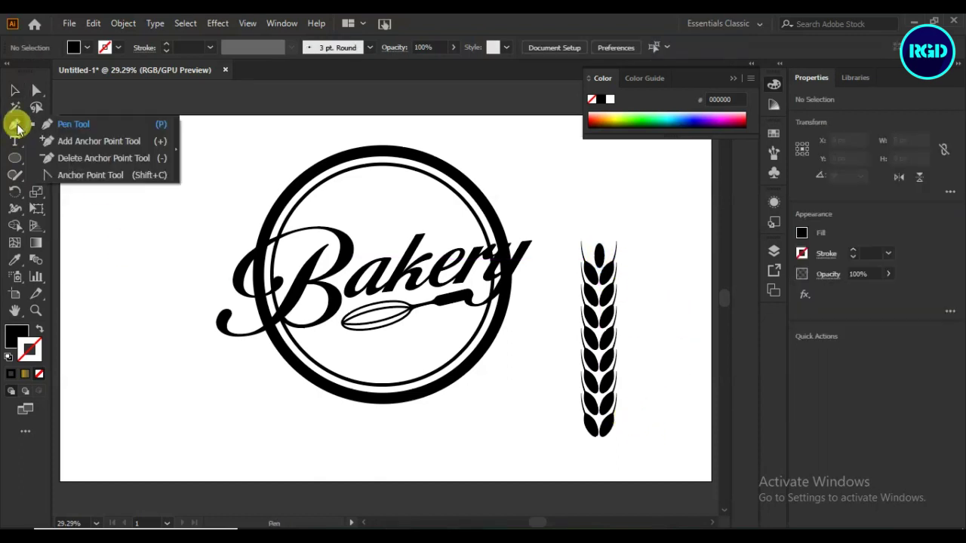
left_click_drag(598, 225, 599, 253)
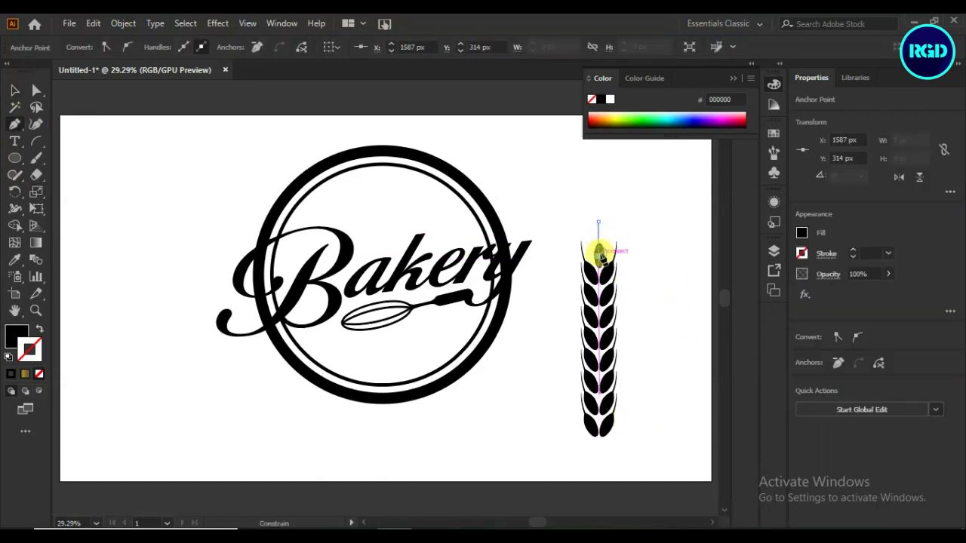
left_click(166, 44)
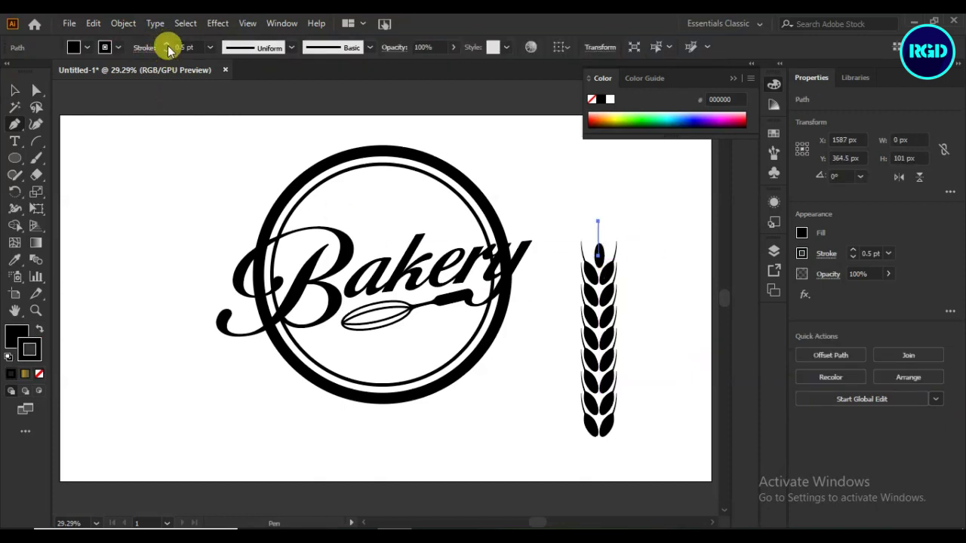
left_click(290, 48)
left_click(270, 151)
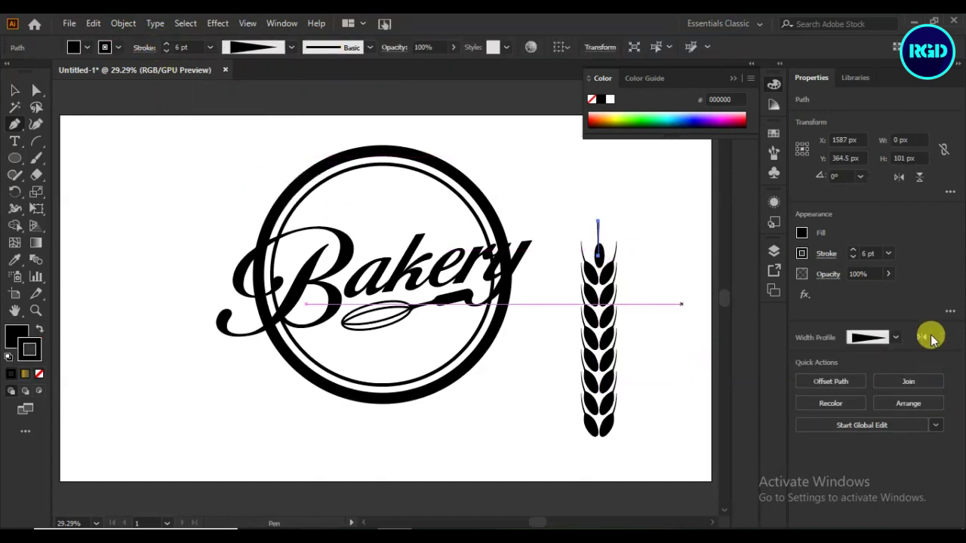
key("v")
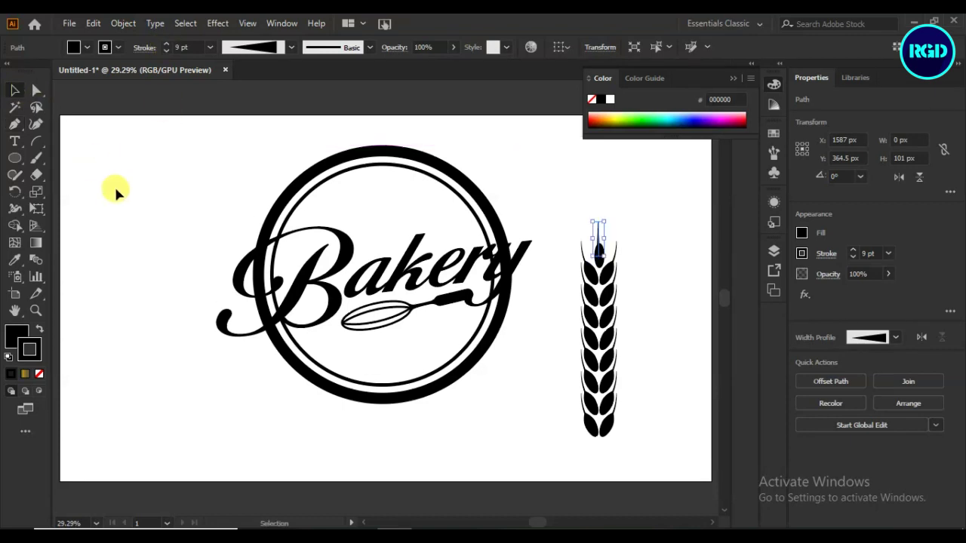
left_click(117, 192)
Select the tip line and top grain pieces together for merging
mouse_move(565, 459)
left_mouse_down()
mouse_move(633, 215)
mouse_move(625, 265)
left_mouse_up()
left_click(599, 202)
left_click(603, 222)
left_click(598, 238)
left_click(123, 22)
mouse_move(593, 227)
left_mouse_down()
mouse_move(611, 261)
mouse_move(604, 237)
left_mouse_up()
left_click(196, 84)
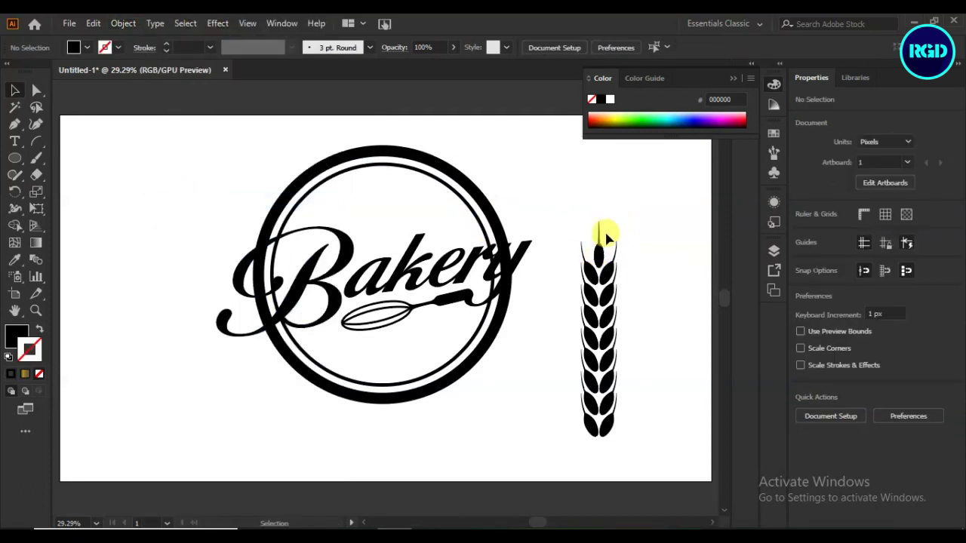
Unite the top pieces into one shape and group the whole wheat stalk
left_click(804, 414)
left_click(664, 343)
left_click_drag(639, 210, 557, 439)
right_click(604, 384)
left_click(654, 264)
left_click(659, 326)
left_click_drag(637, 227, 571, 453)
Rotate the stalk horizontal and apply an Arc warp: bend -38%, horizontal distortion -33%
left_click_drag(609, 366, 617, 317)
mouse_move(615, 181)
left_mouse_down()
mouse_move(683, 316)
mouse_move(232, 149)
left_mouse_up()
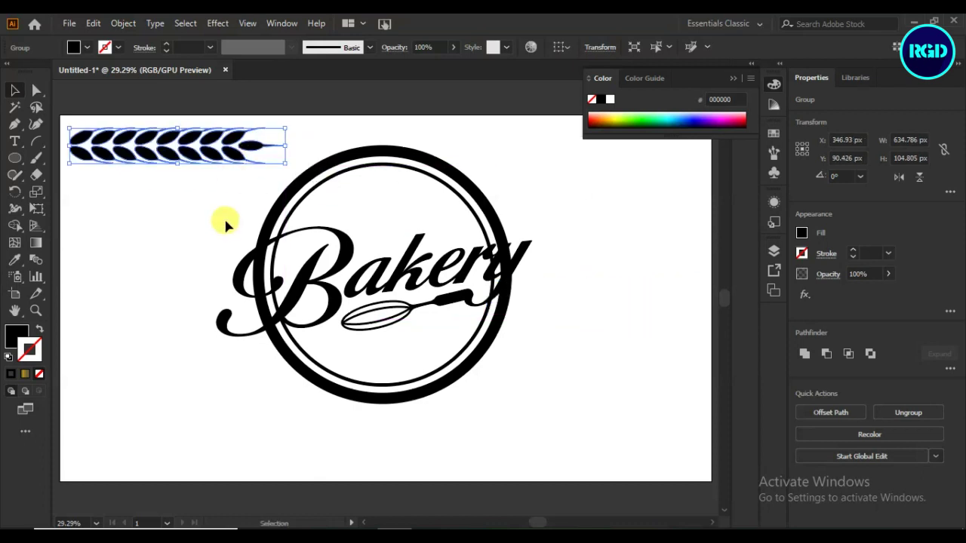
left_click(123, 22)
left_click(377, 412)
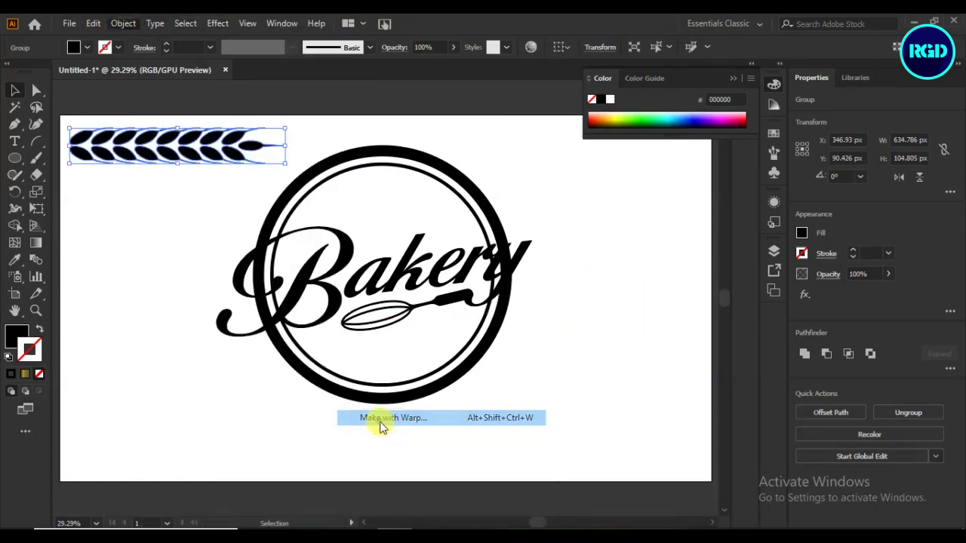
left_click(831, 180)
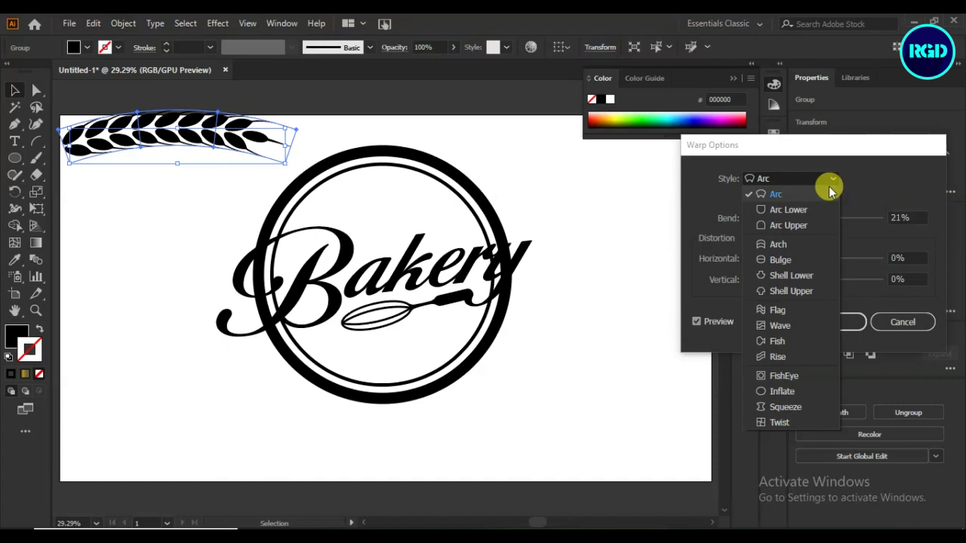
left_click(826, 187)
left_click_drag(827, 218, 779, 223)
left_click_drag(813, 258, 793, 258)
left_click(833, 322)
Place the arched wheat at the ring's bottom and deepen the Arc bend to -76%
mouse_move(181, 196)
left_mouse_down()
mouse_move(398, 393)
mouse_move(380, 391)
left_mouse_up()
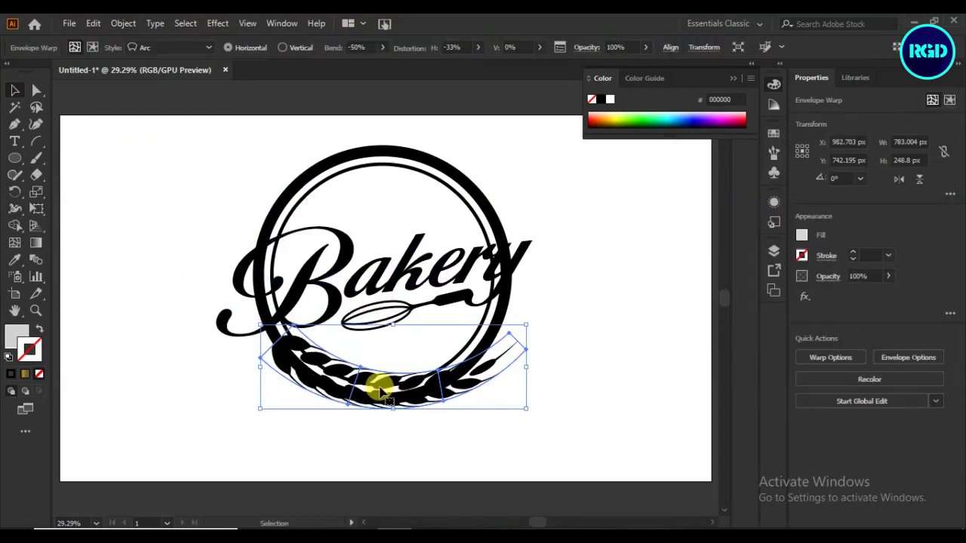
left_click(804, 296)
key("Escape")
left_click(830, 356)
left_click_drag(777, 218, 767, 222)
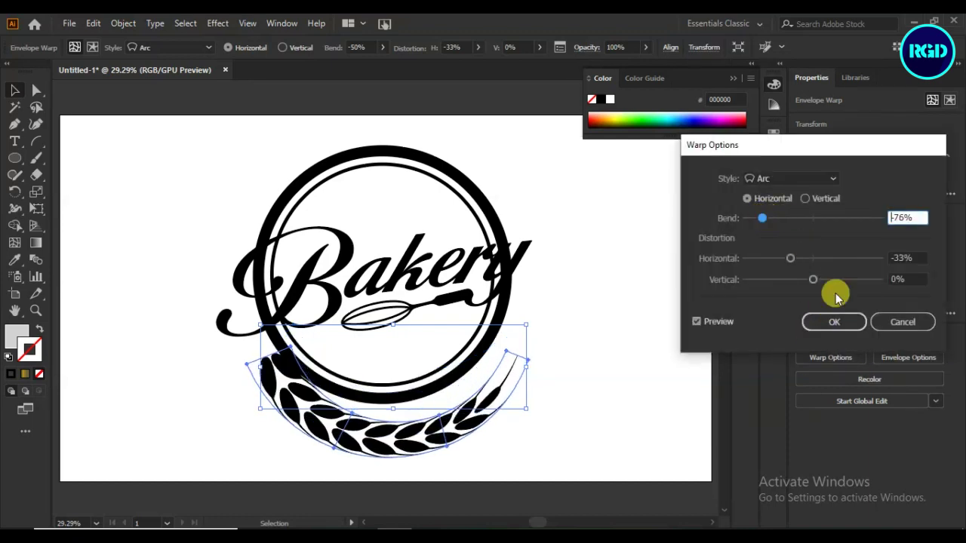
left_click(833, 322)
Scale and lower the wheat arc so it fits snugly beneath the ring
mouse_move(526, 408)
left_mouse_down()
mouse_move(461, 357)
mouse_move(509, 405)
mouse_move(491, 395)
left_mouse_up()
left_click_drag(396, 331, 407, 404)
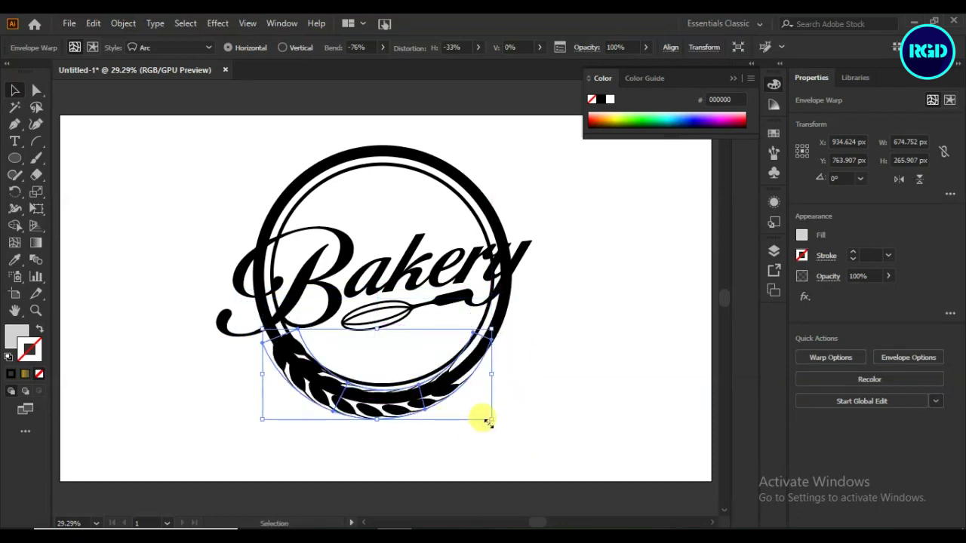
left_click_drag(491, 419, 502, 421)
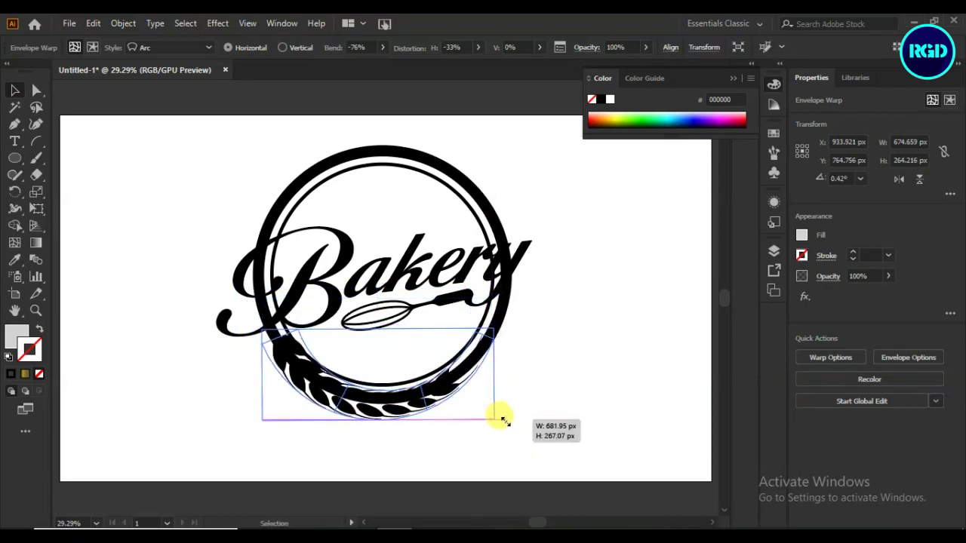
left_click_drag(452, 392, 451, 389)
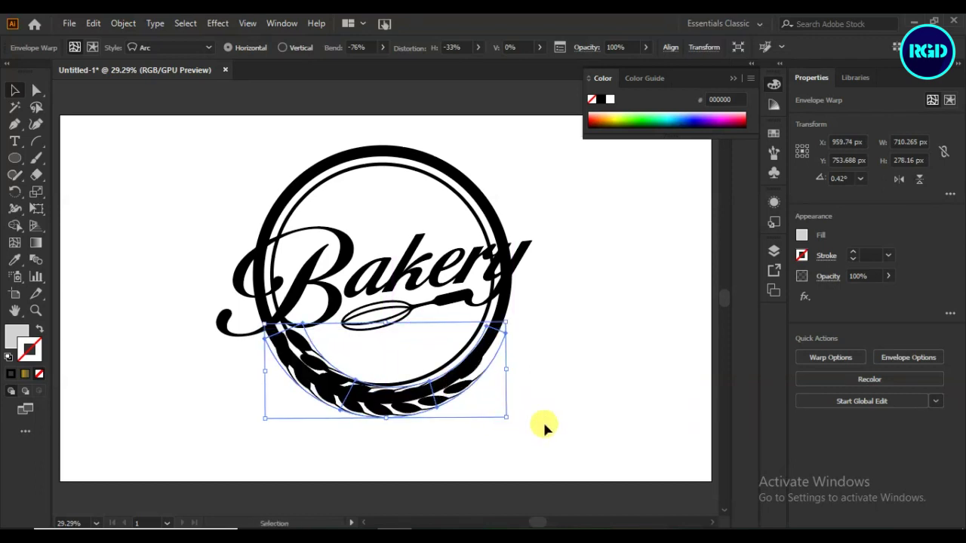
left_click(532, 421)
left_click(369, 313)
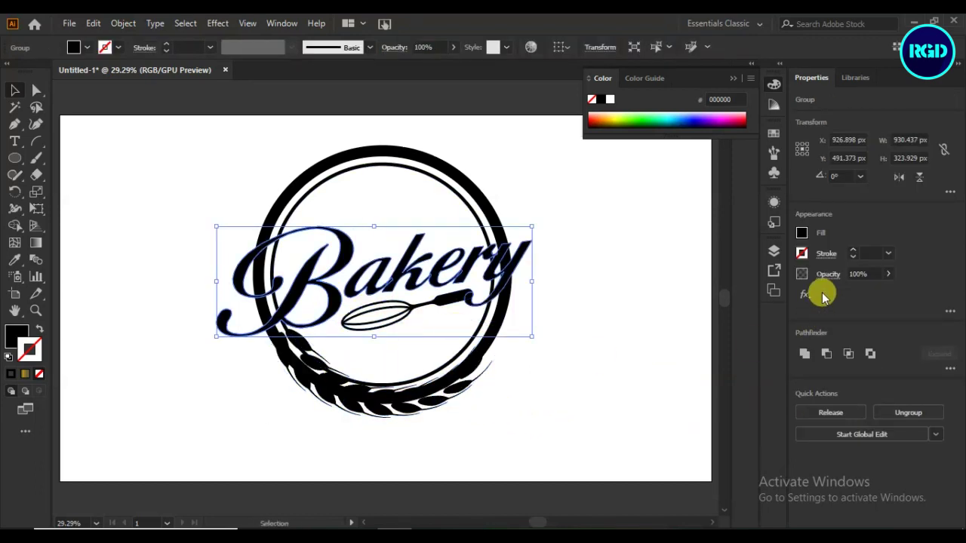
Apply Offset Path at 20 px to the Bakery group with Preview enabled
left_click(123, 24)
mouse_move(178, 355)
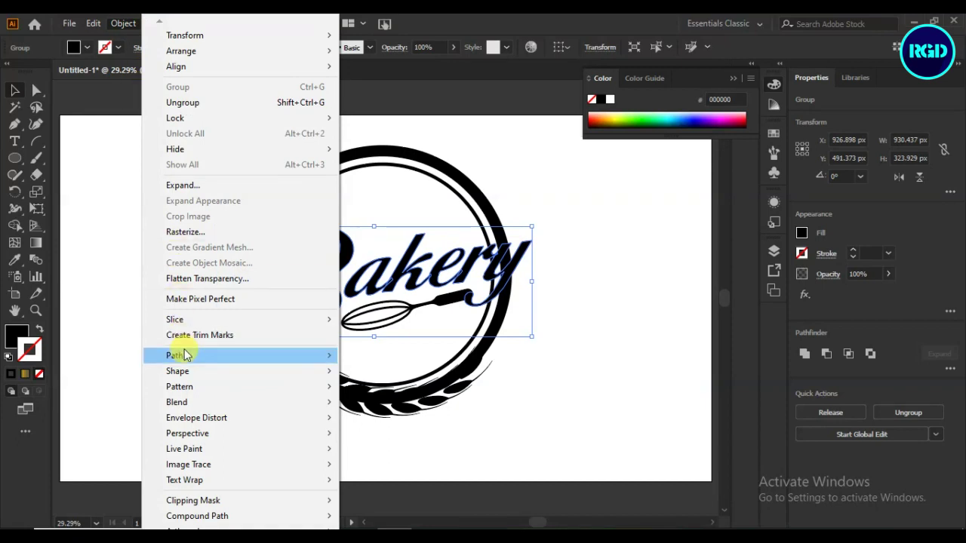
left_click(426, 408)
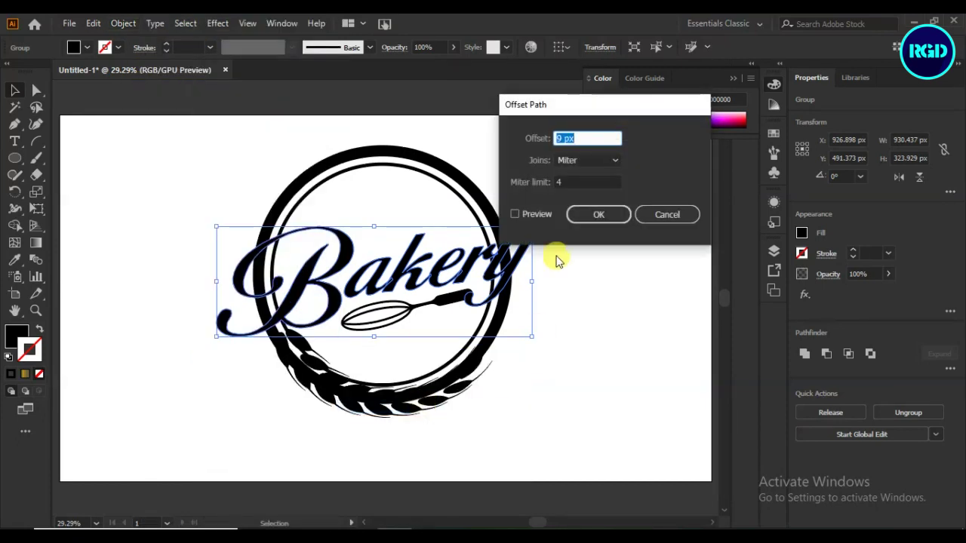
left_click(514, 214)
left_click(540, 142)
key("Up")
key("Up")
key("Up")
key("Up")
key("Up")
key("Up")
key("Up")
key("Up")
key("Up")
key("Up")
key("Up")
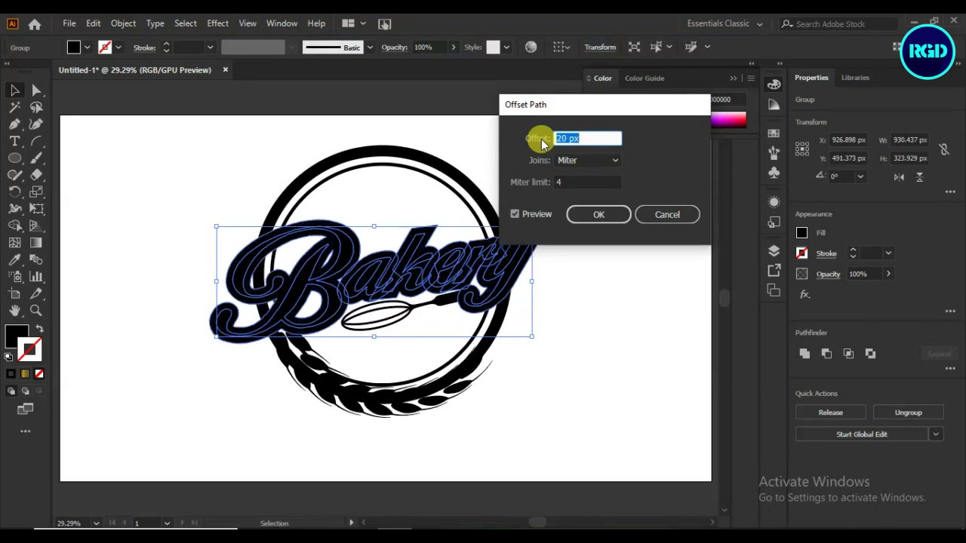
left_click(593, 211)
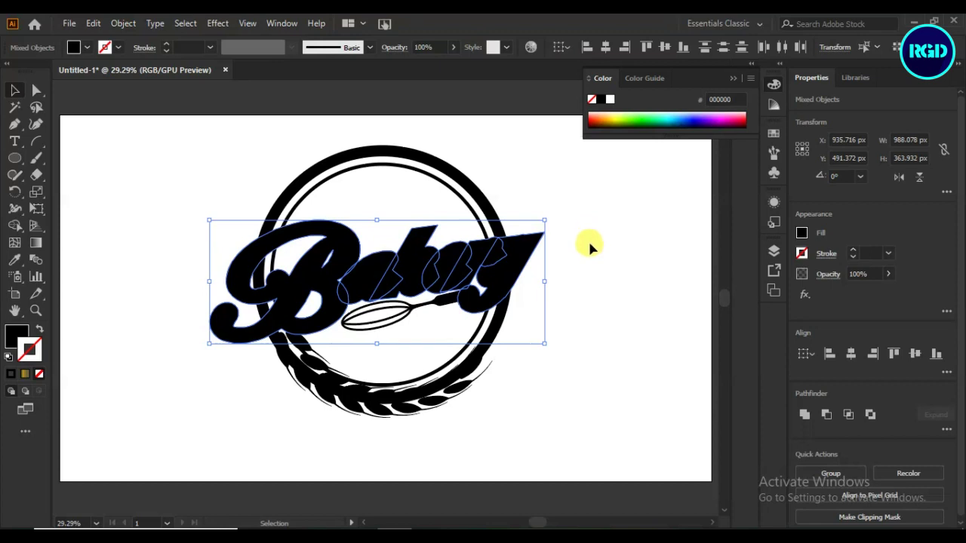
left_click(317, 169, "shift")
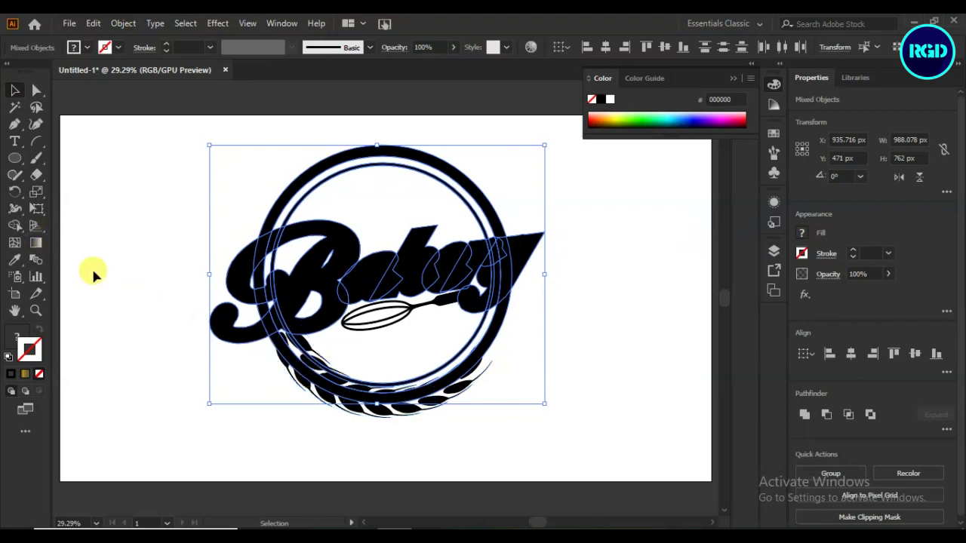
Use Shape Builder to delete the ring section under the wheat, undoing an accidental letter merge
left_click(14, 225)
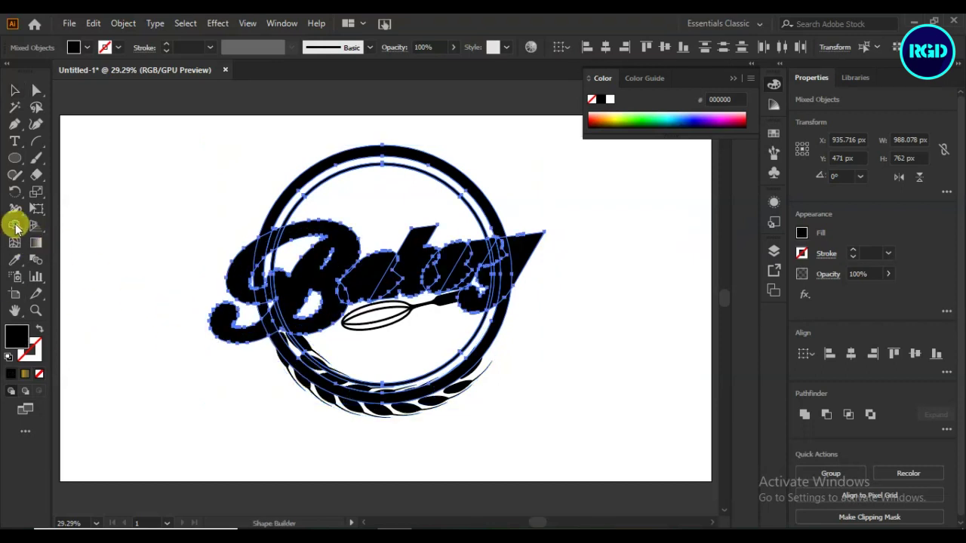
left_click_drag(273, 248, 281, 247)
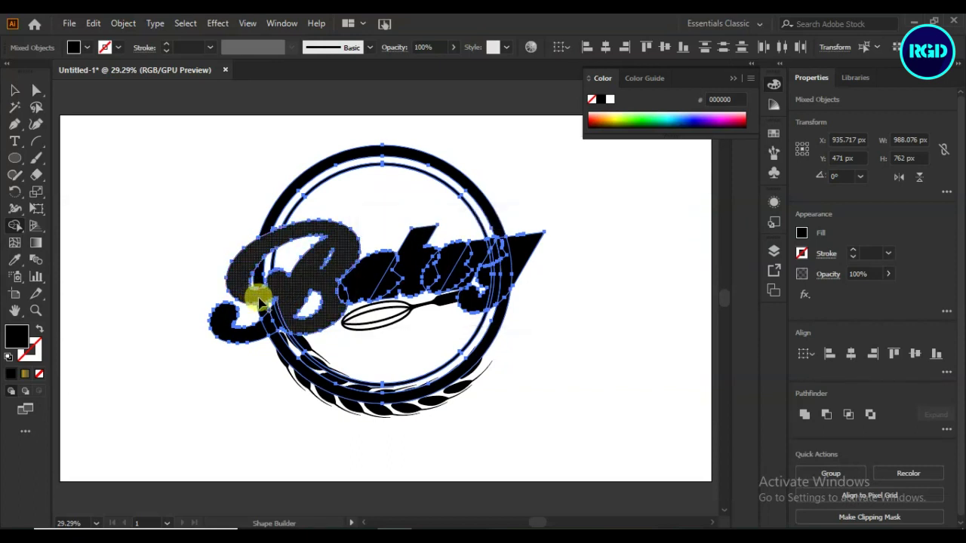
mouse_move(253, 295)
left_mouse_down()
mouse_move(261, 330)
mouse_move(291, 334)
mouse_move(463, 277)
mouse_move(506, 243)
mouse_move(510, 265)
mouse_move(486, 280)
mouse_move(502, 257)
mouse_move(470, 272)
mouse_move(475, 298)
left_mouse_up()
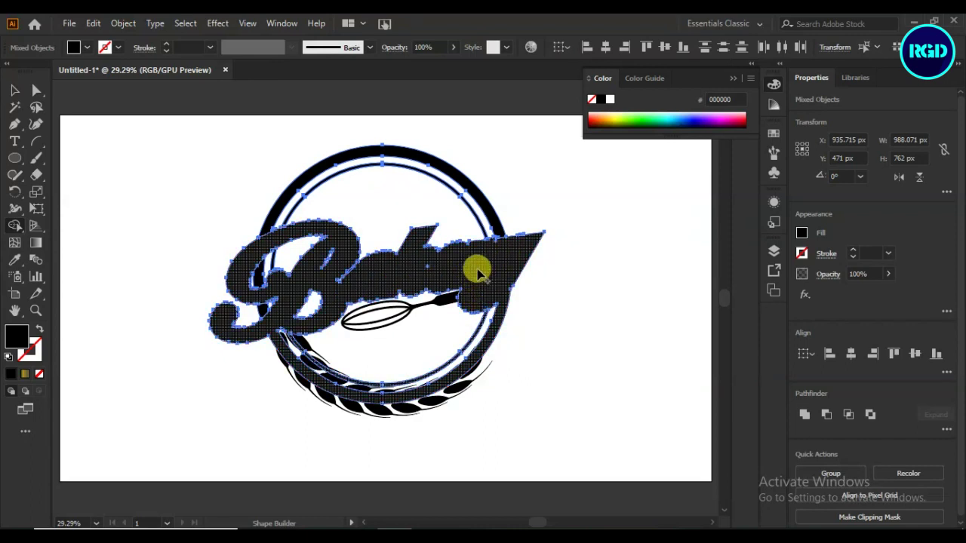
key("ctrl+z")
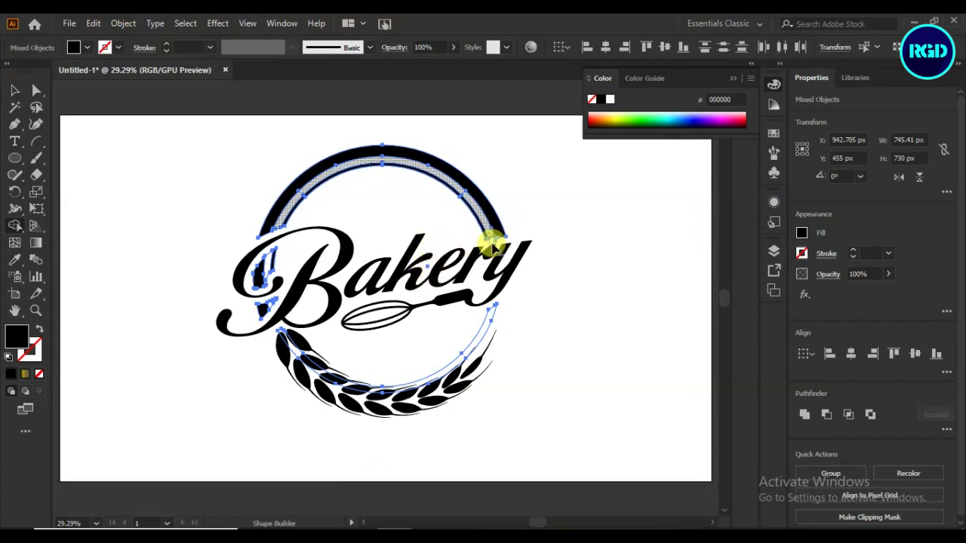
left_click(381, 386, "alt")
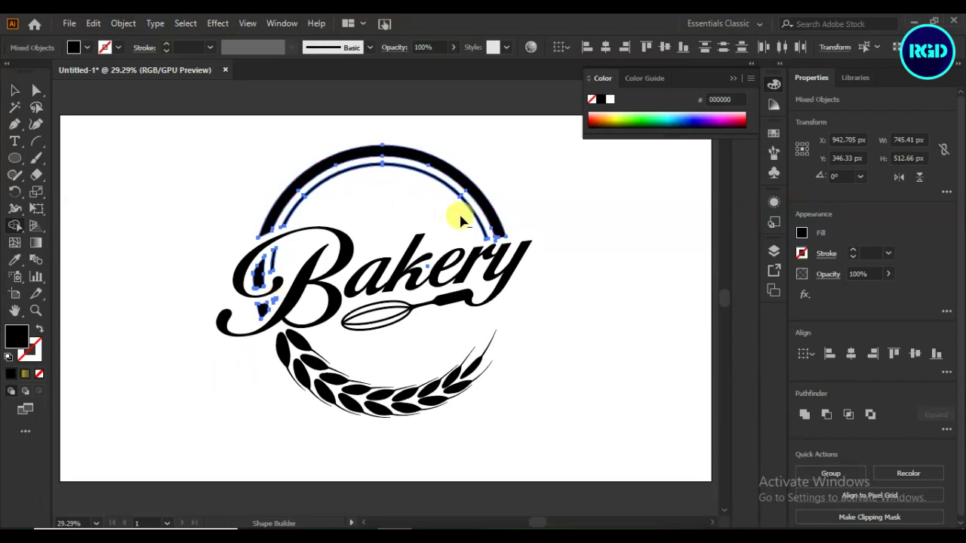
left_click(9, 89)
left_click(126, 225)
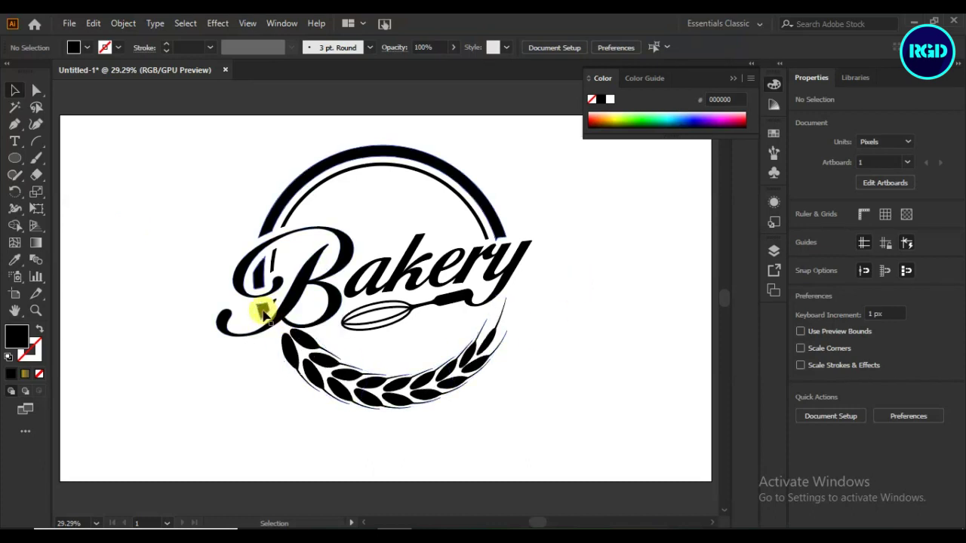
Select all artwork and Shape Builder-delete the leftover ring pieces beside the Bakery lettering
left_click(35, 89)
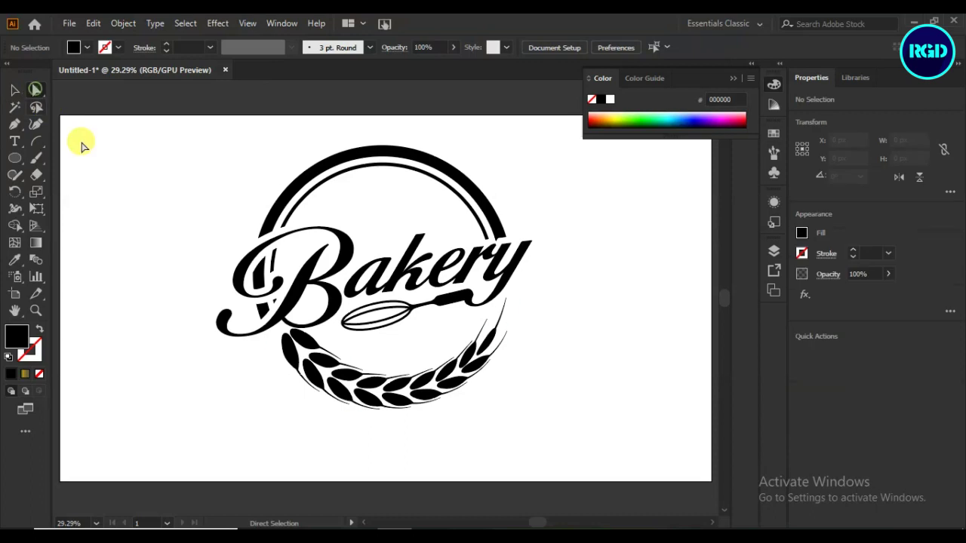
left_click(265, 312)
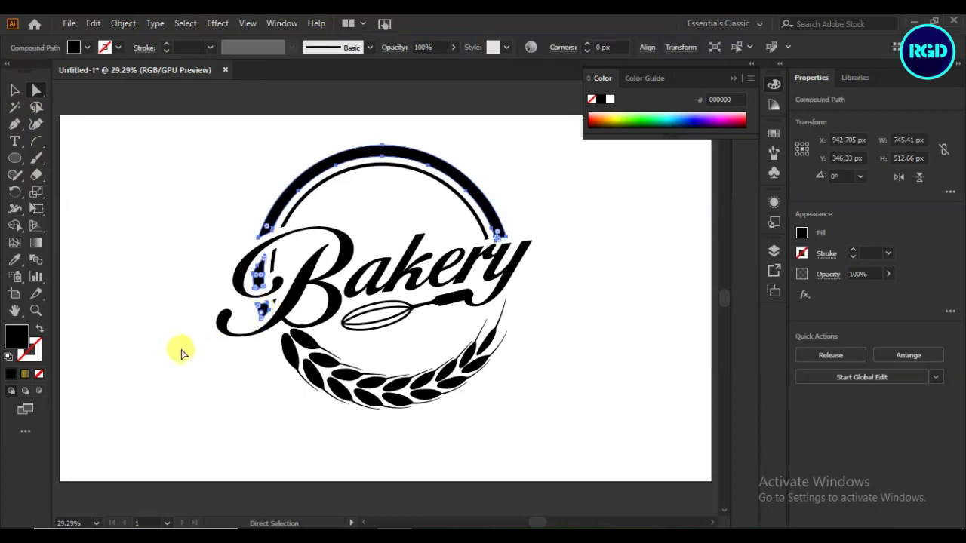
key("v")
key("ctrl+a")
key("a")
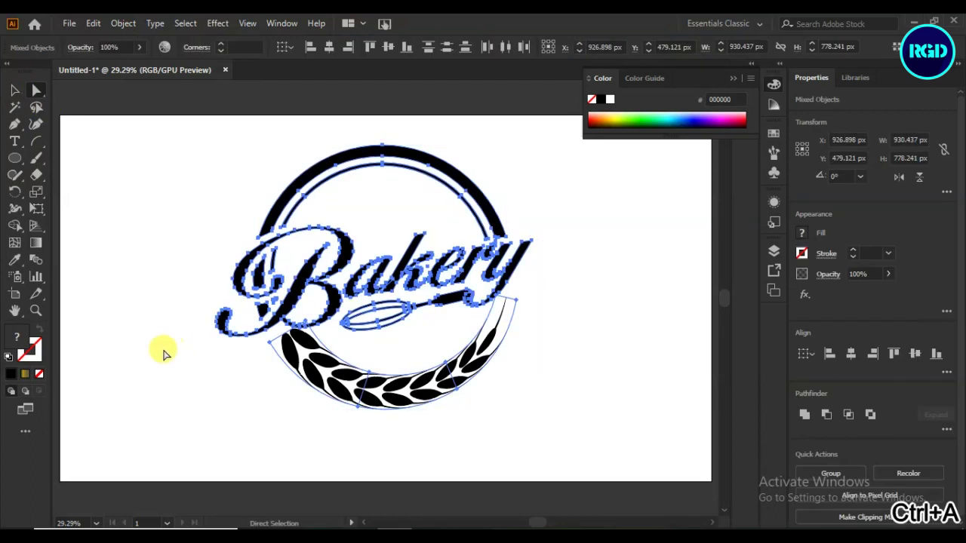
left_click(17, 225)
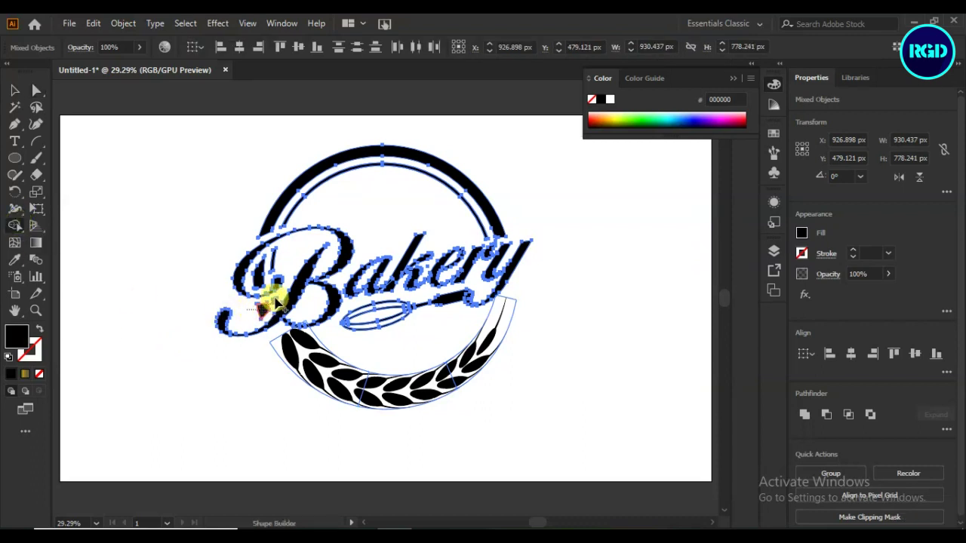
left_click_drag(277, 302, 270, 304)
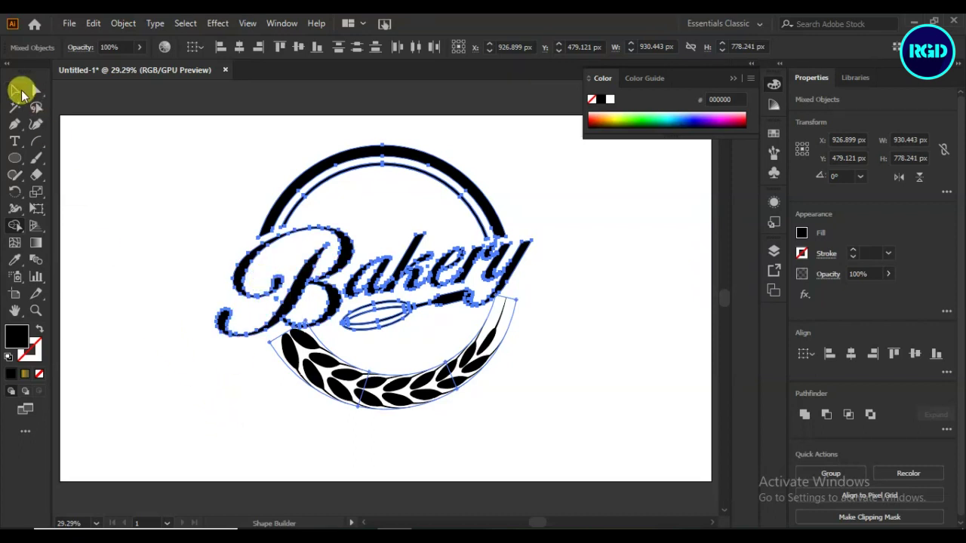
left_click(15, 90)
left_click(167, 296)
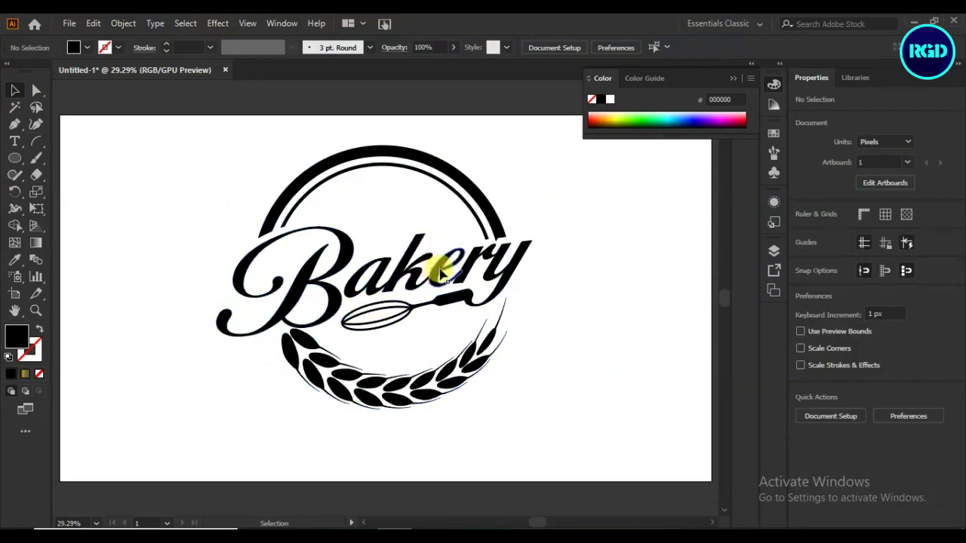
left_click(14, 124)
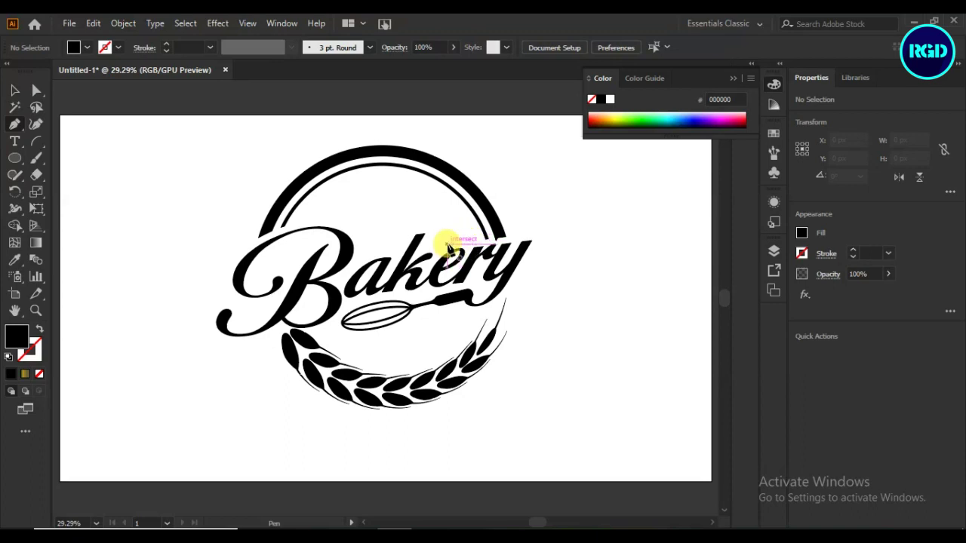
left_click(447, 240)
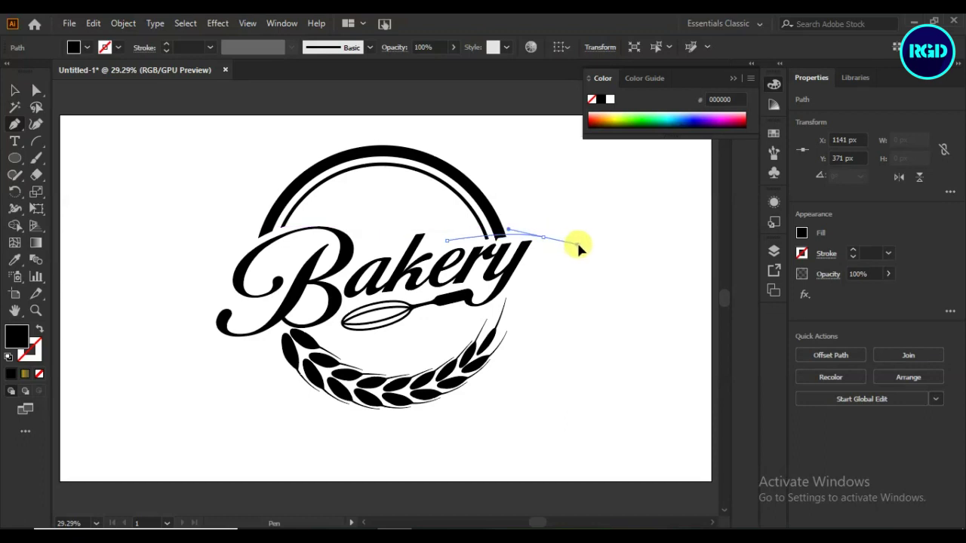
left_click_drag(564, 294, 586, 246)
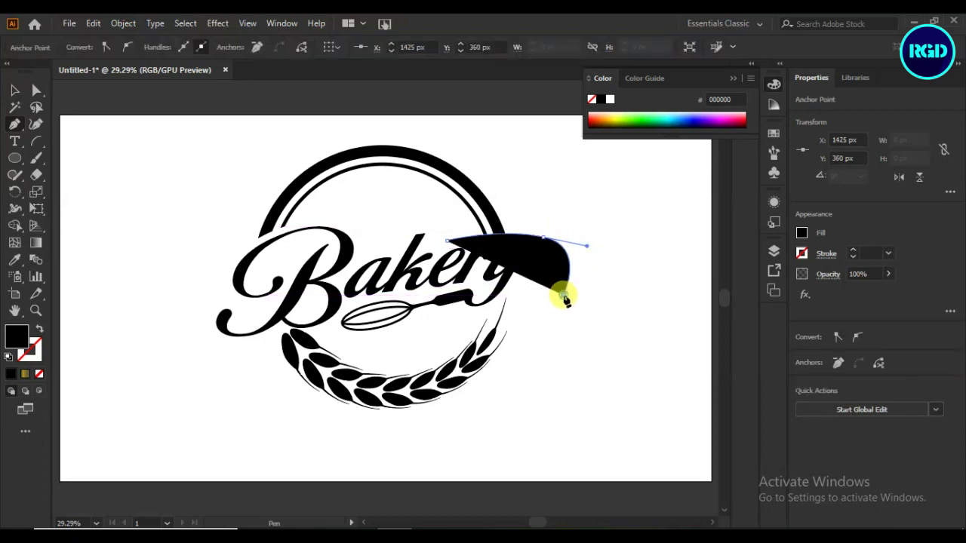
left_click(447, 242)
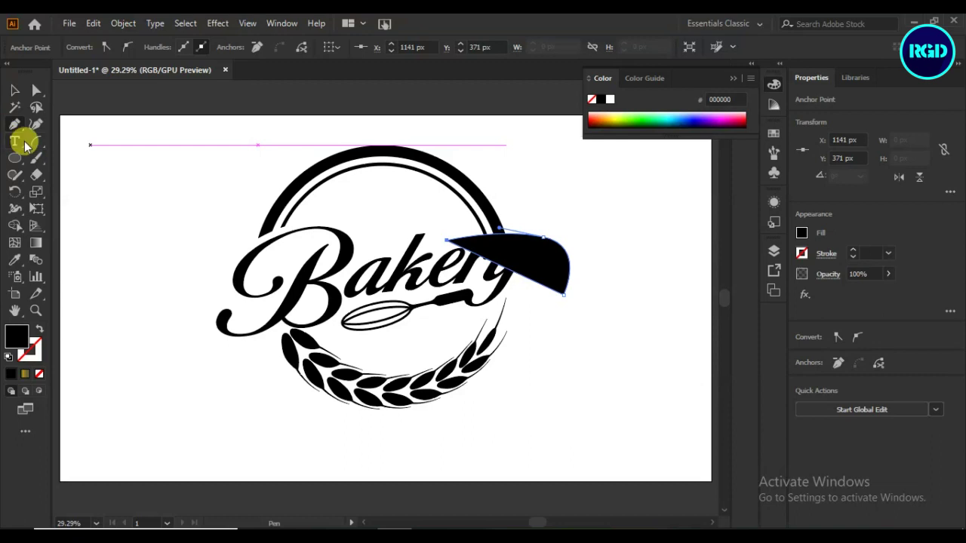
key("ctrl+a")
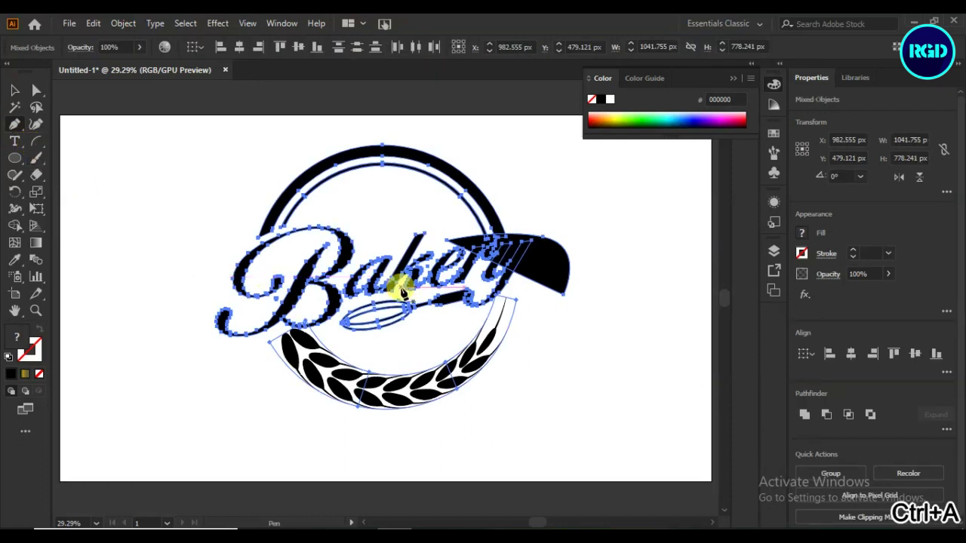
key("v")
left_click(127, 211)
left_click(535, 253)
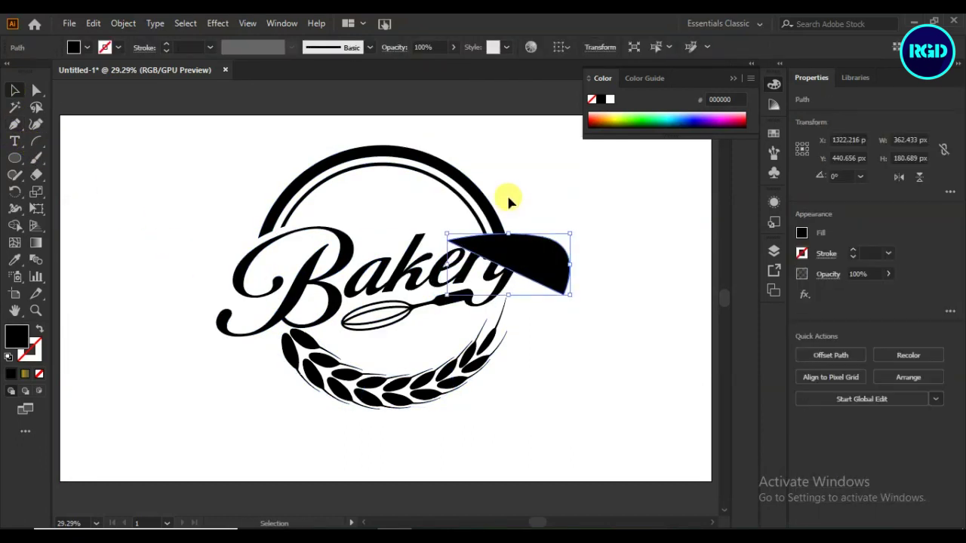
left_click(483, 200, "shift")
left_click(14, 224)
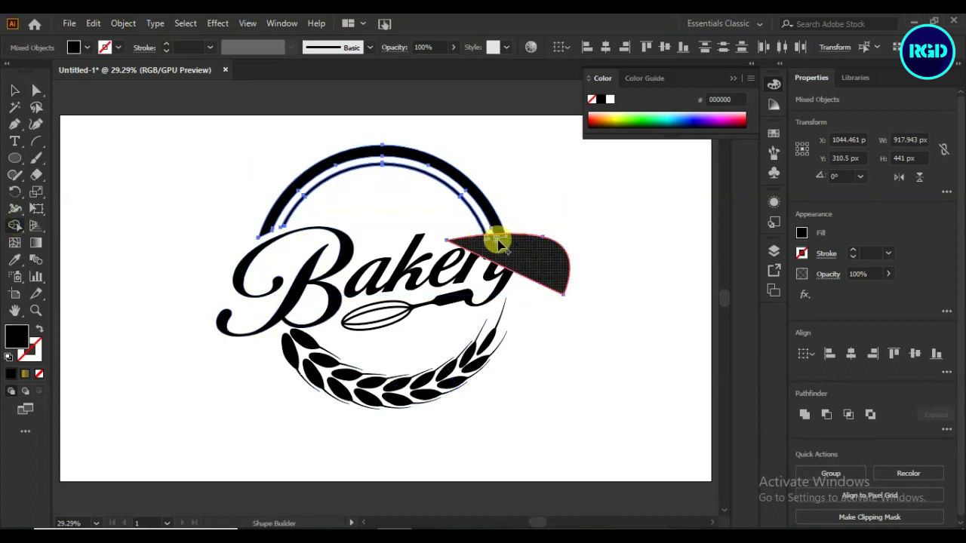
left_click(511, 244)
left_click(14, 89)
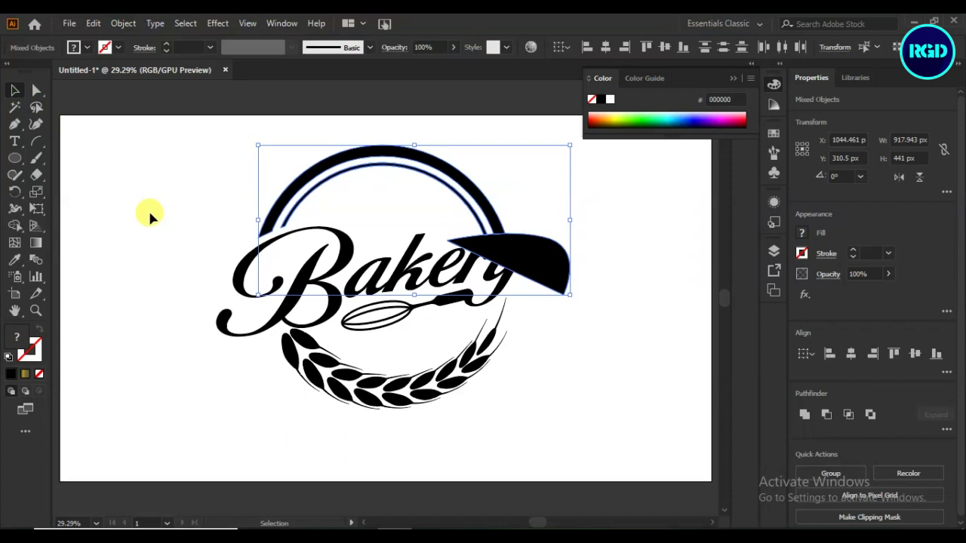
left_click(151, 211)
left_click_drag(549, 261, 603, 340)
key("Delete")
key("p")
Pen-draw the puffy cap outline with stroke only, no fill
left_click(182, 178)
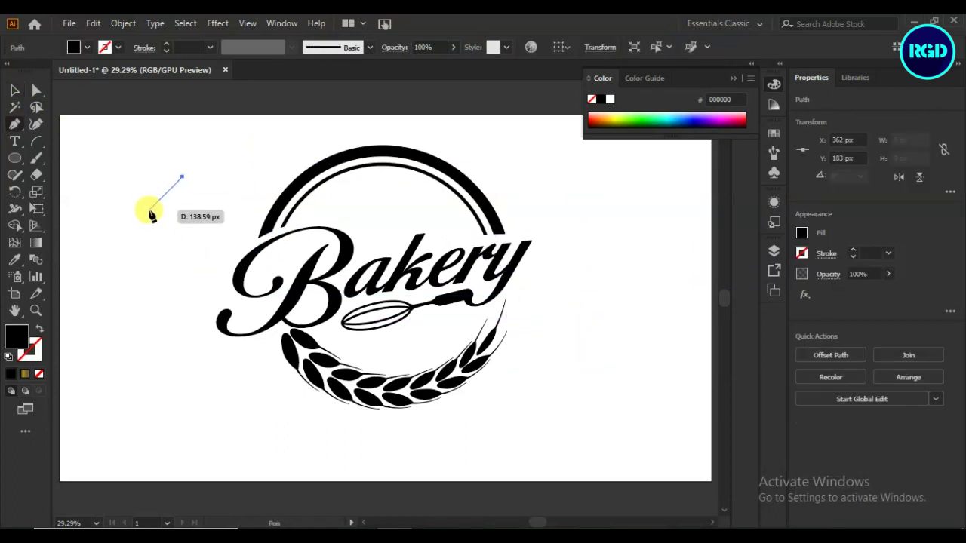
mouse_move(154, 214)
left_mouse_down()
mouse_move(170, 258)
mouse_move(152, 292)
left_mouse_up()
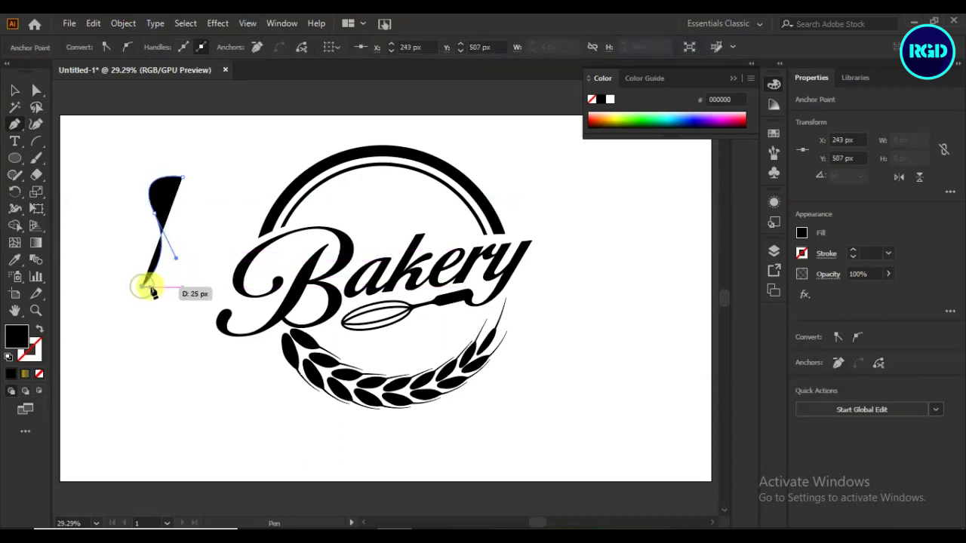
key("ctrl+z")
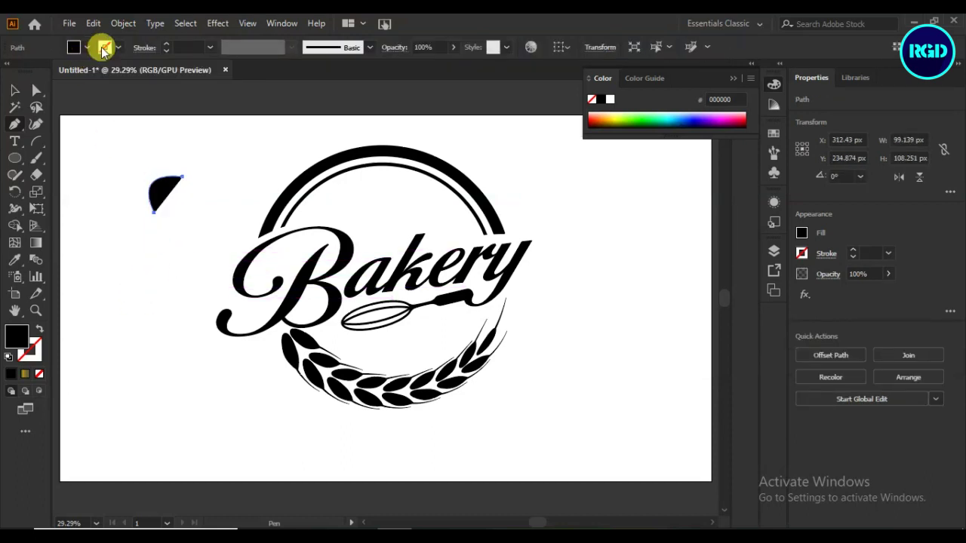
left_click(38, 327)
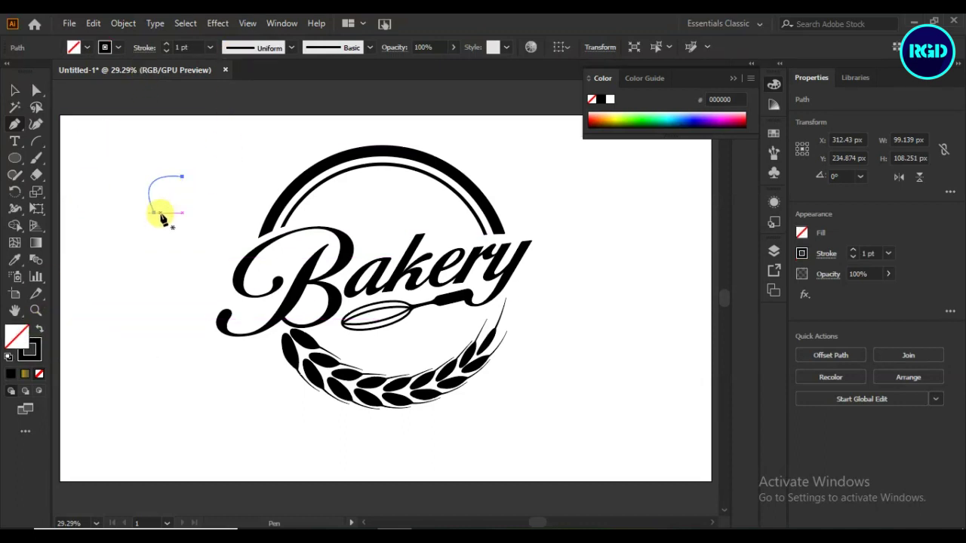
mouse_move(179, 188)
left_mouse_down()
mouse_move(216, 179)
mouse_move(256, 200)
mouse_move(255, 177)
left_mouse_up()
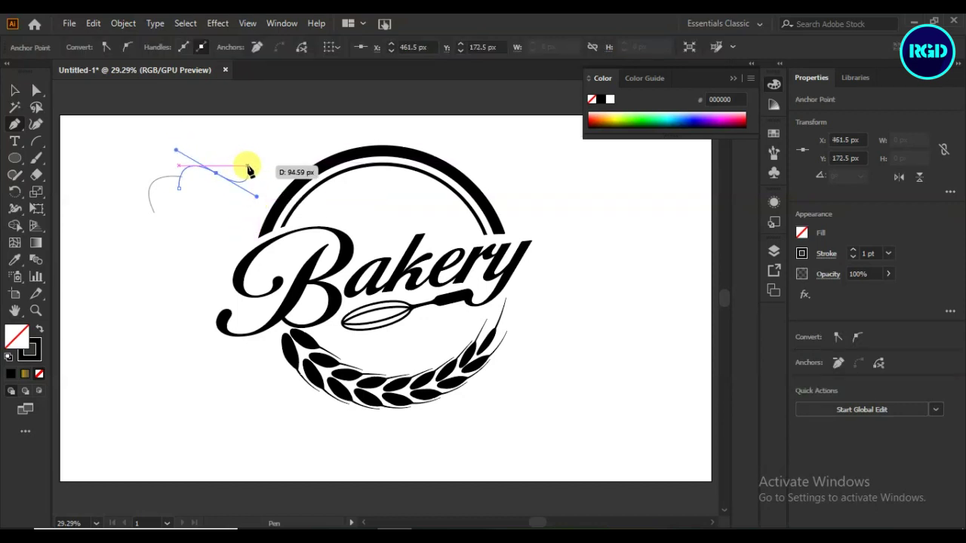
mouse_move(224, 212)
left_mouse_down()
mouse_move(202, 218)
mouse_move(219, 202)
left_mouse_up()
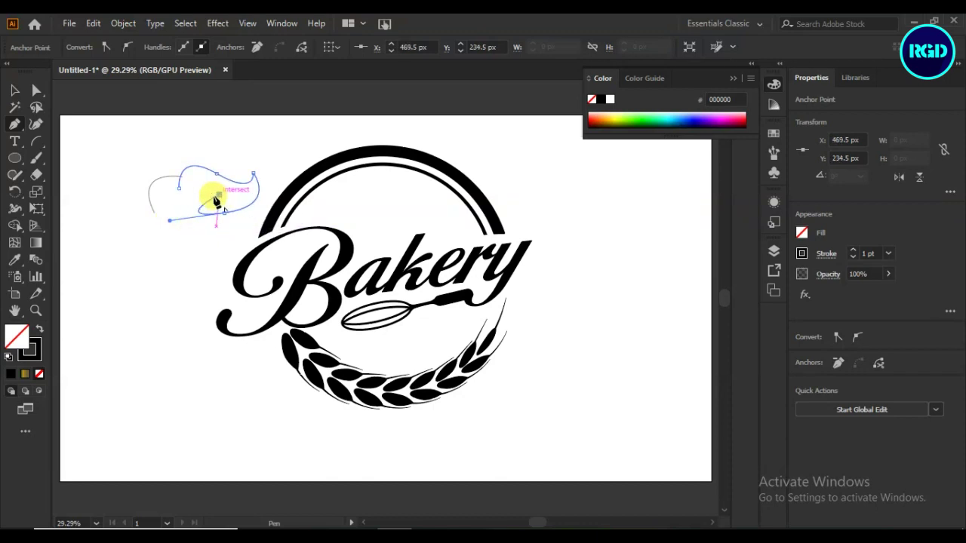
key("ctrl+z")
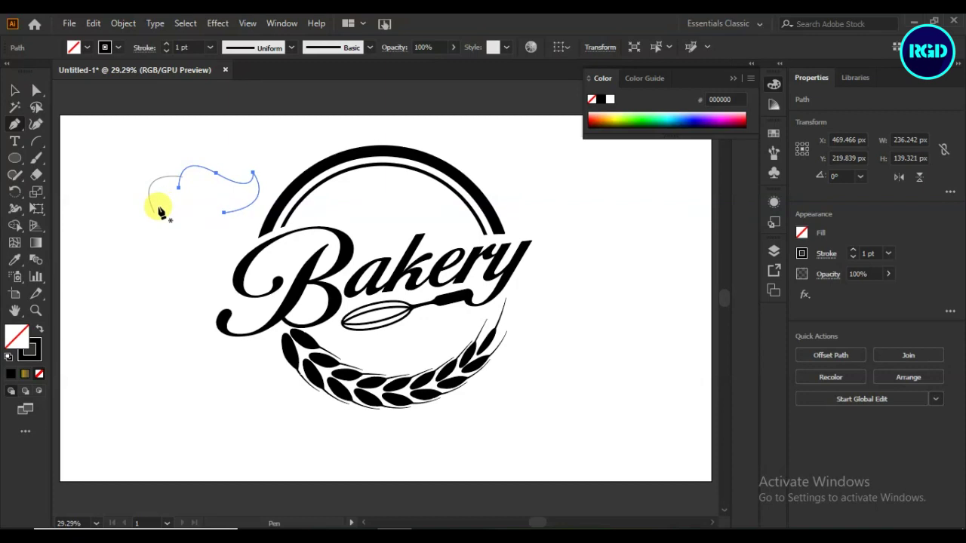
left_click(158, 207)
mouse_move(145, 234)
left_mouse_down()
mouse_move(168, 261)
mouse_move(155, 238)
mouse_move(177, 245)
left_mouse_up()
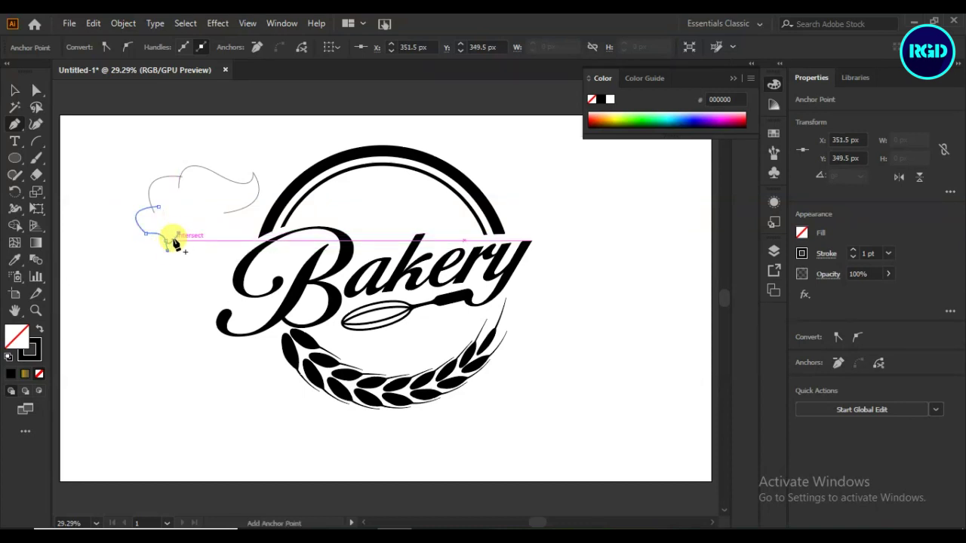
key("Escape")
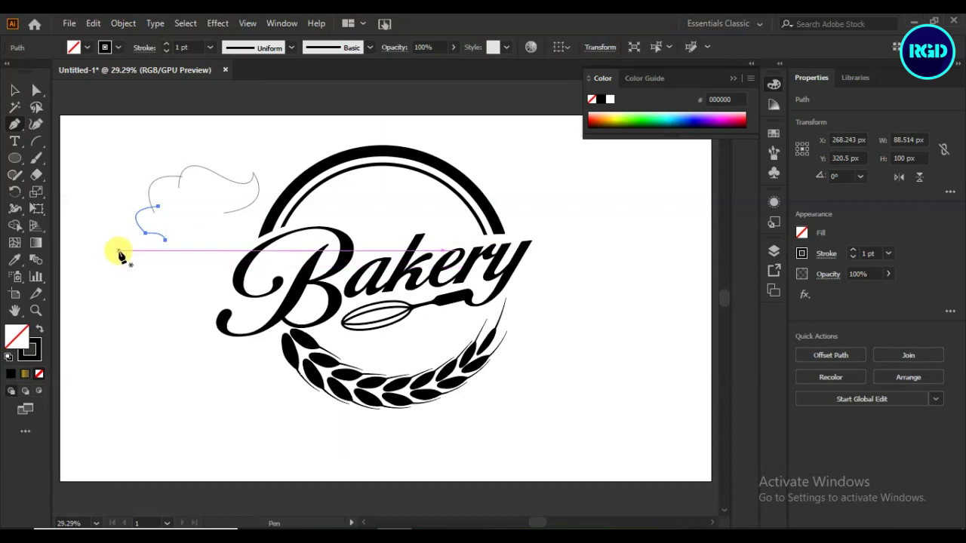
Draw the slanted hat band path below the cap from four corner points
left_click(14, 124)
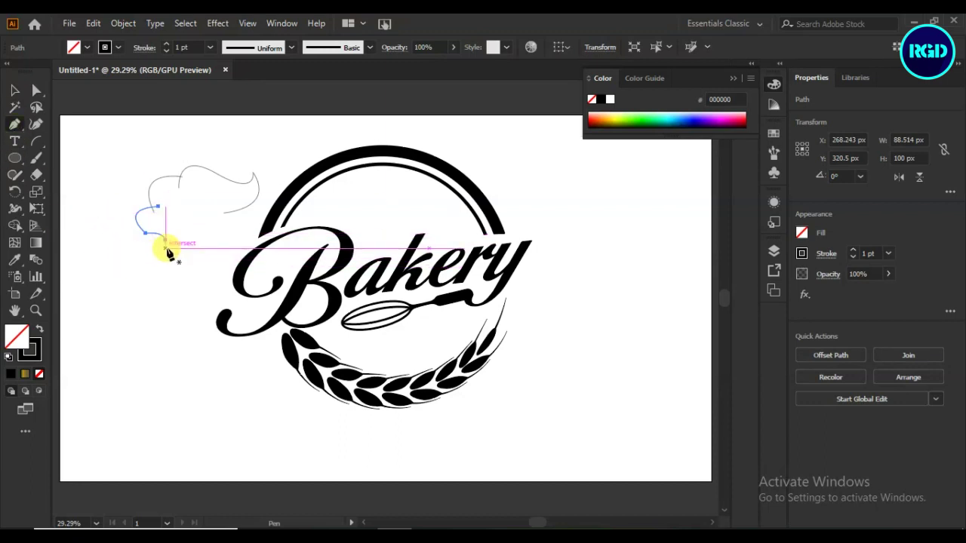
left_click_drag(163, 240, 175, 268)
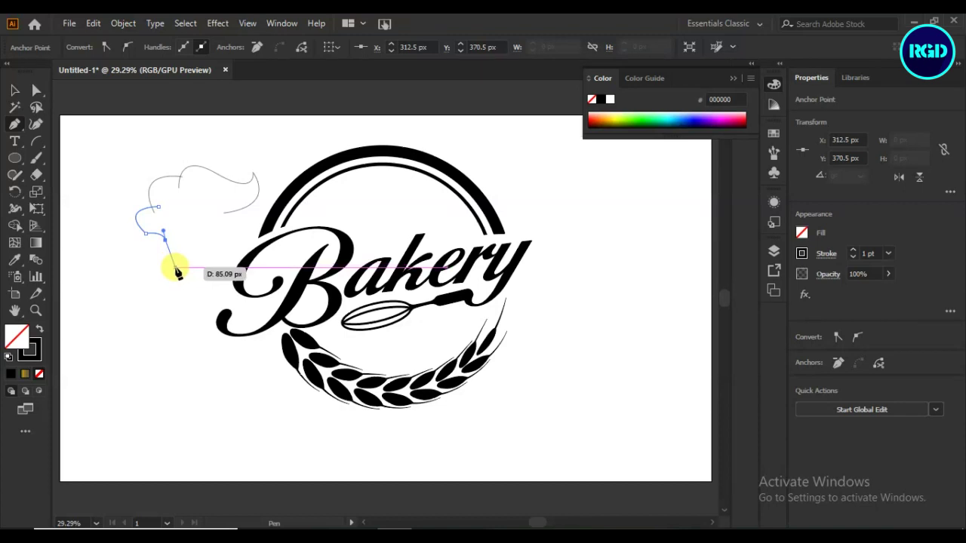
left_click(175, 266)
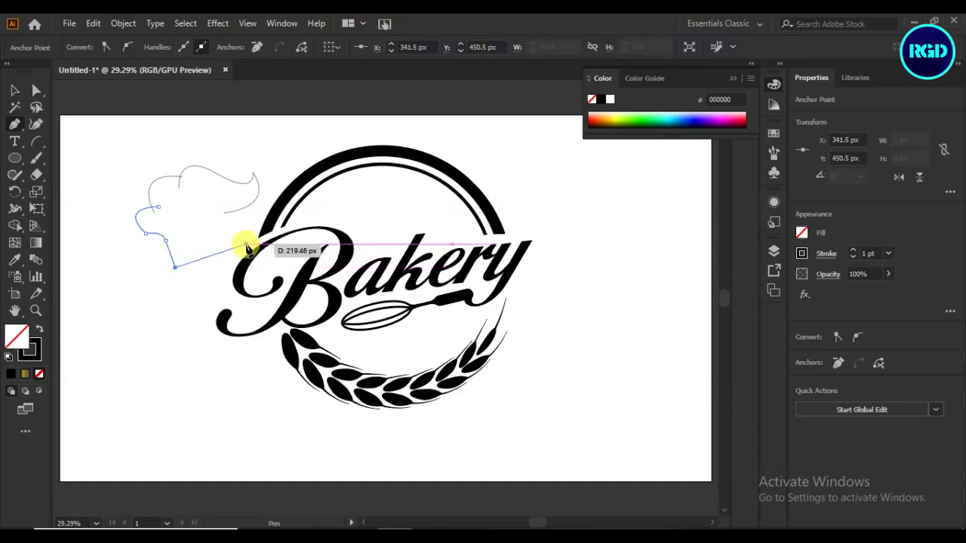
left_click(245, 243)
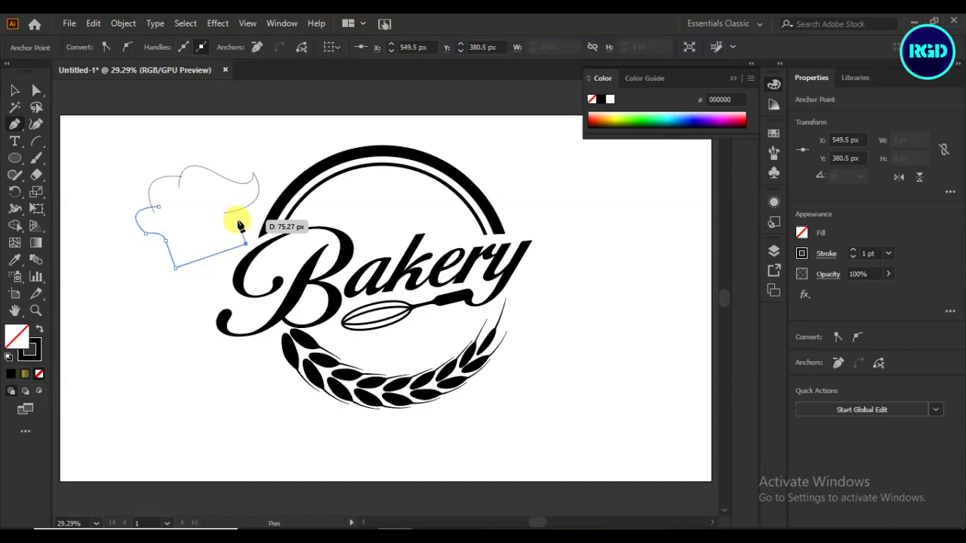
left_click(236, 214)
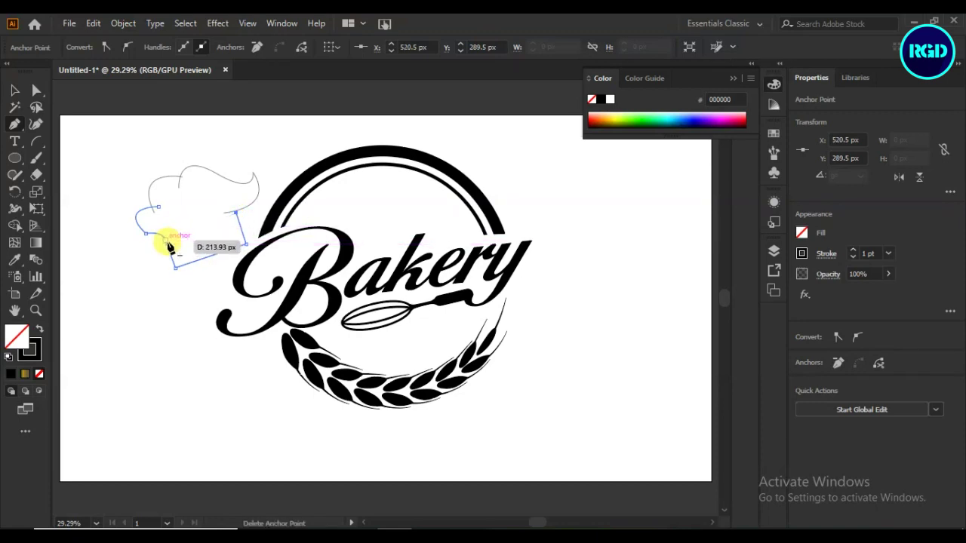
left_click_drag(154, 247, 119, 289)
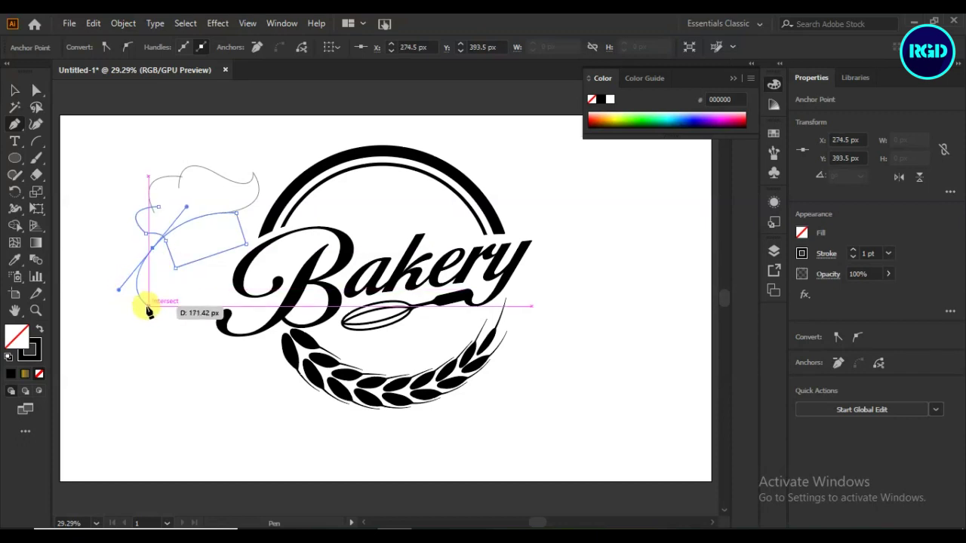
key("Escape")
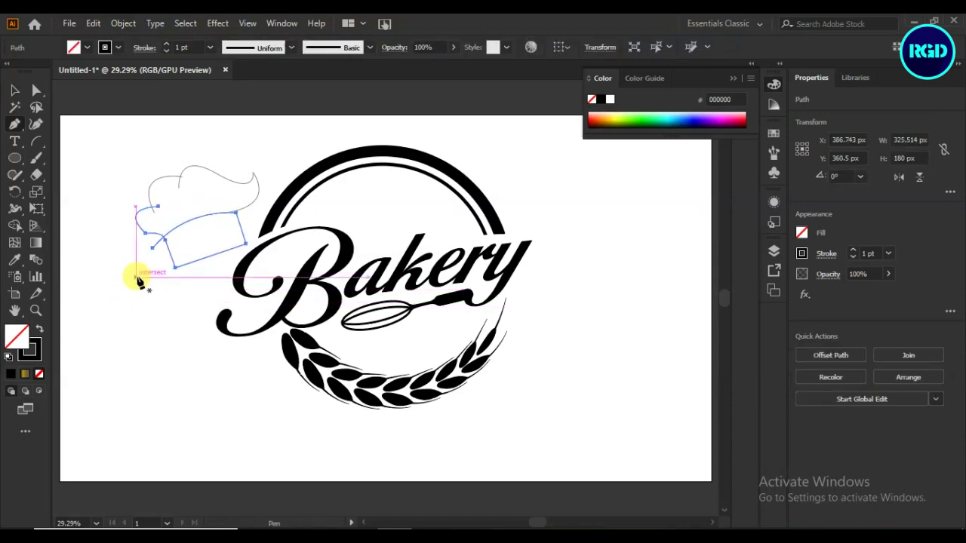
left_click(15, 90)
left_click(120, 292)
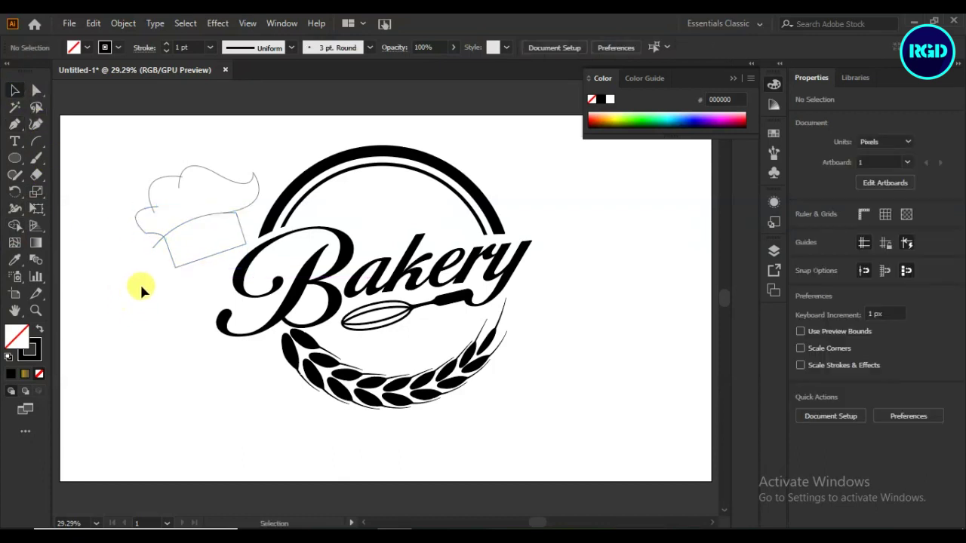
Shape Builder the hat outlines into solid black cap and band shapes with no stroke
key("ctrl+a")
left_click(93, 306)
left_click_drag(117, 167, 190, 284)
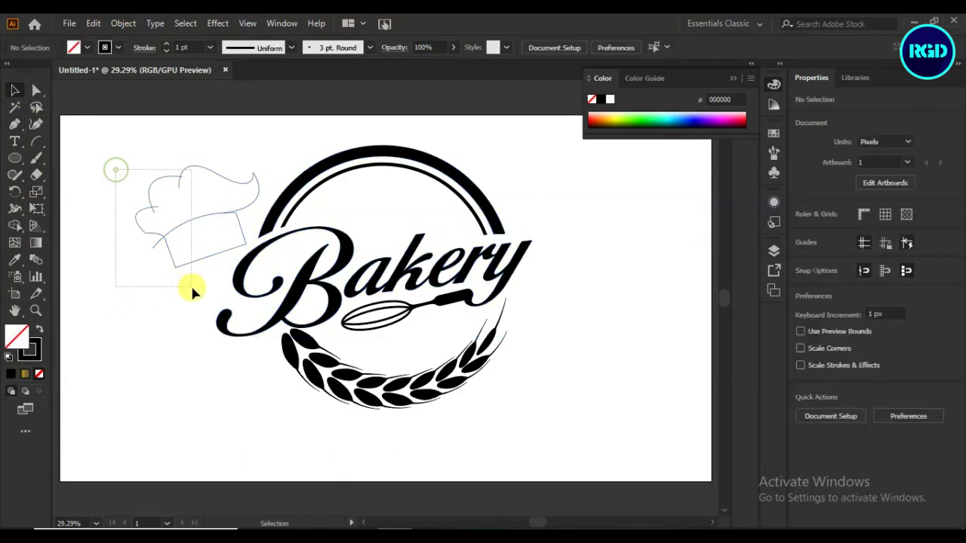
left_click(14, 225)
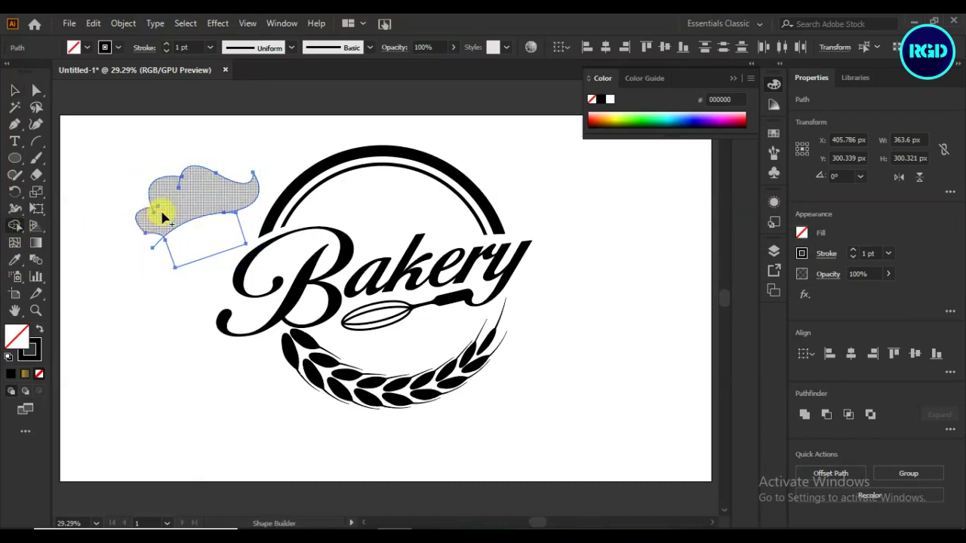
left_click(162, 217)
left_click(40, 329)
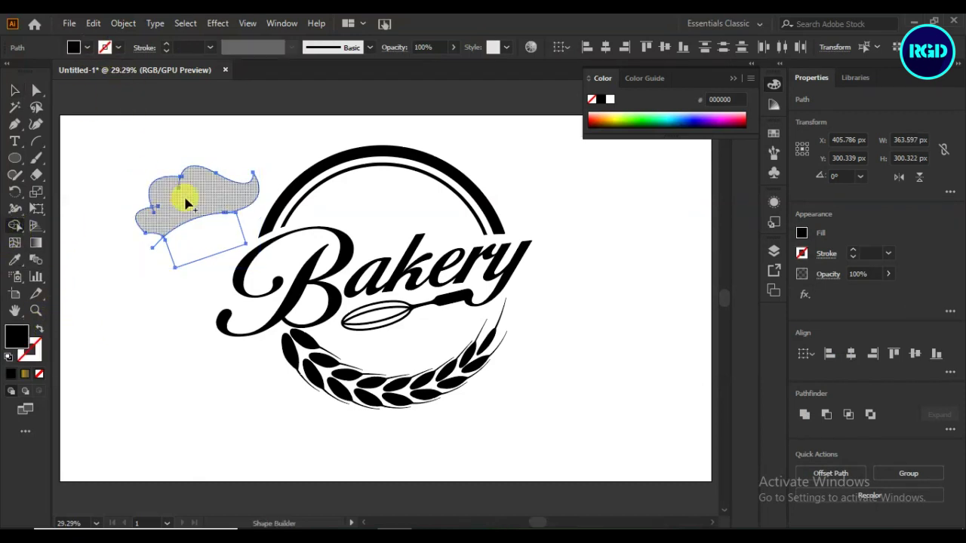
left_click(188, 189)
left_click(189, 252)
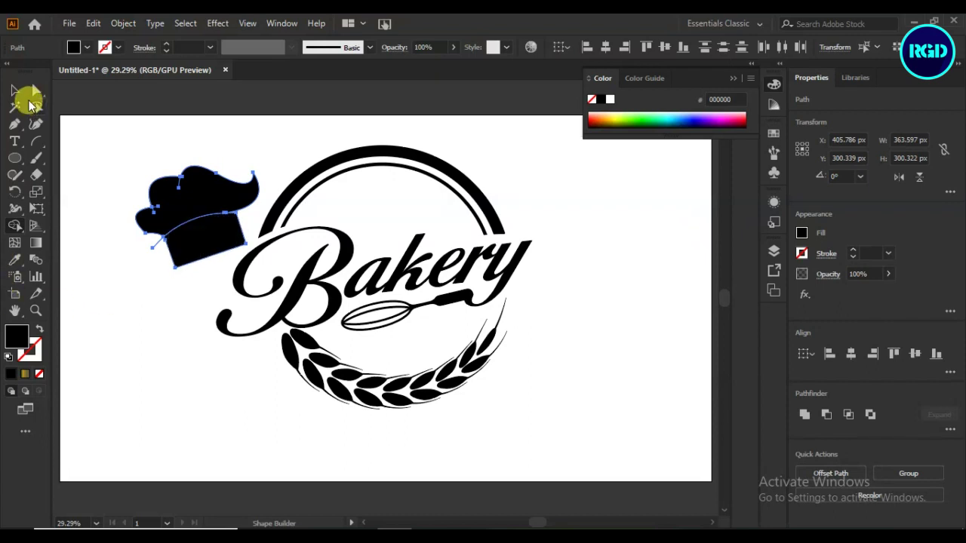
left_click(14, 91)
Move the chef hat to the right of the logo
left_click(103, 328)
left_click(189, 204)
left_click(208, 255, "shift")
left_click_drag(202, 200, 607, 218)
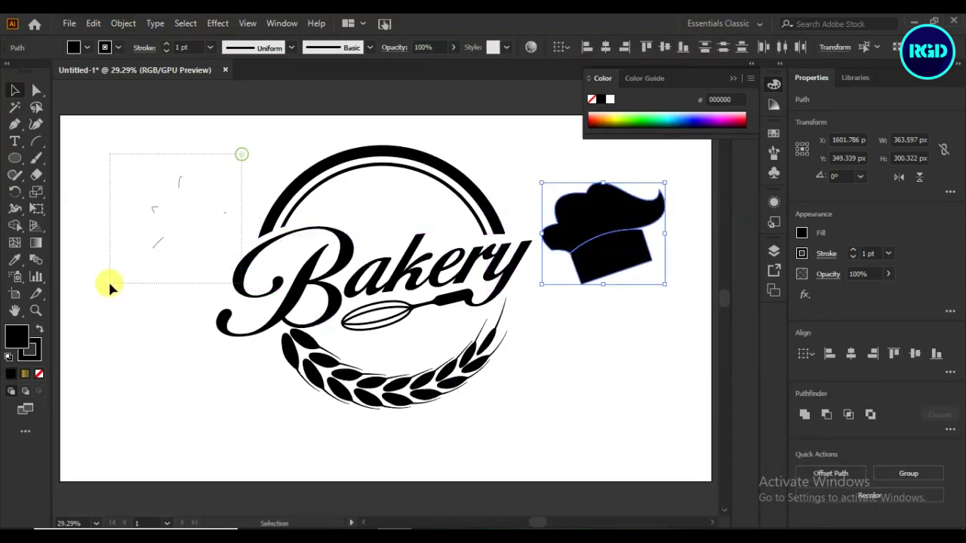
left_click(99, 237)
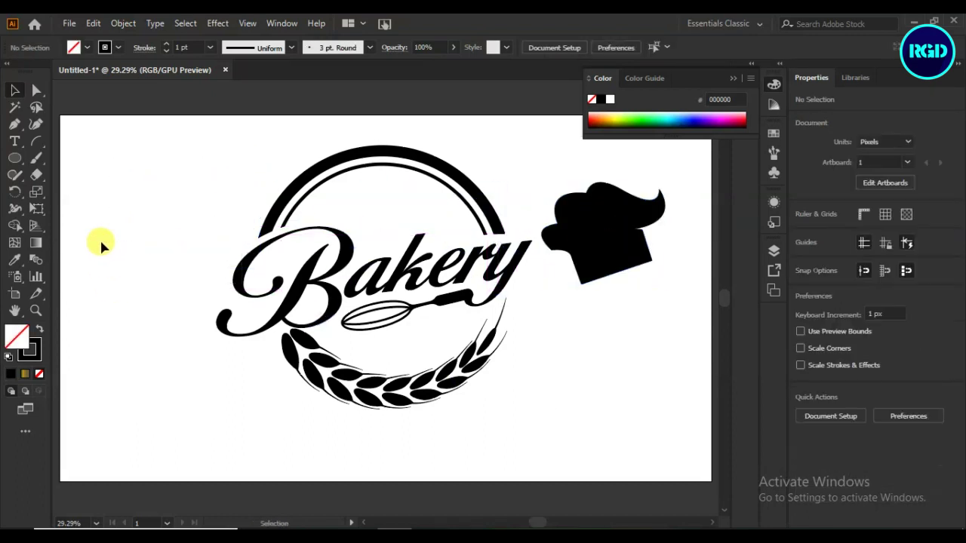
Pull the cap's left anchor upward to reshape the puffy top
left_click(36, 90)
left_click(586, 259)
left_click_drag(556, 252, 559, 236)
left_click(538, 302)
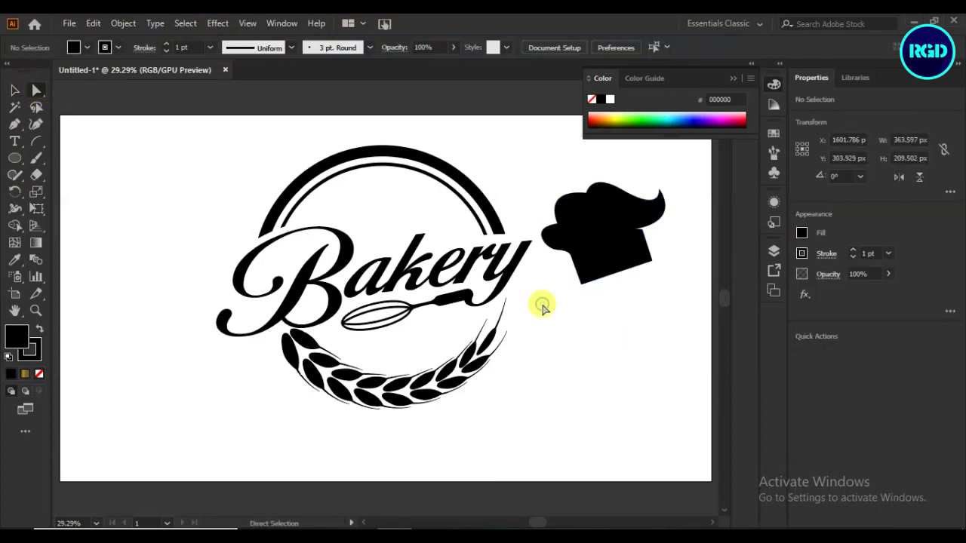
left_click(638, 260)
left_click(15, 90)
left_click(129, 274)
Nudge the hat band right and down and tilt it slightly
left_click(623, 257)
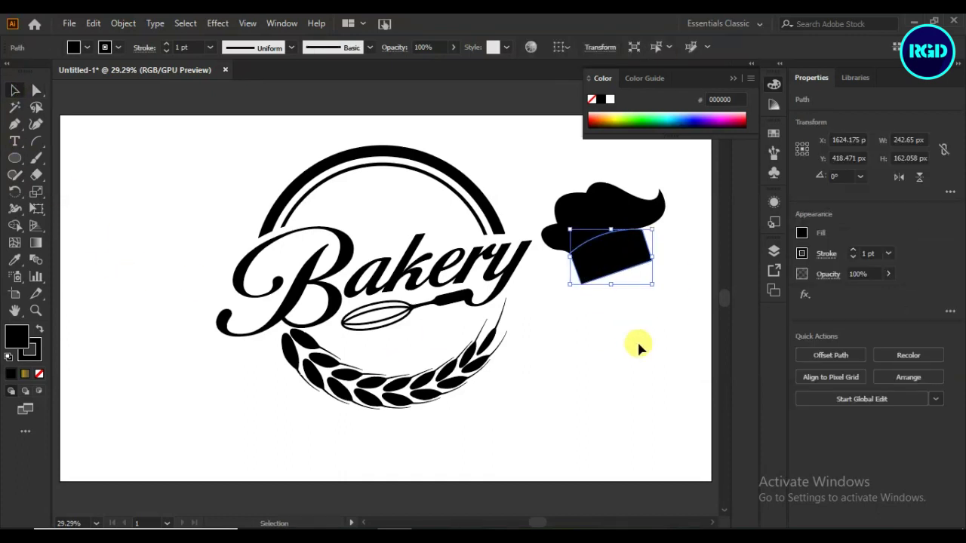
key("Right")
key("Right")
key("Right")
key("Down")
key("Down")
key("Down")
key("Down")
key("Down")
left_click(638, 336)
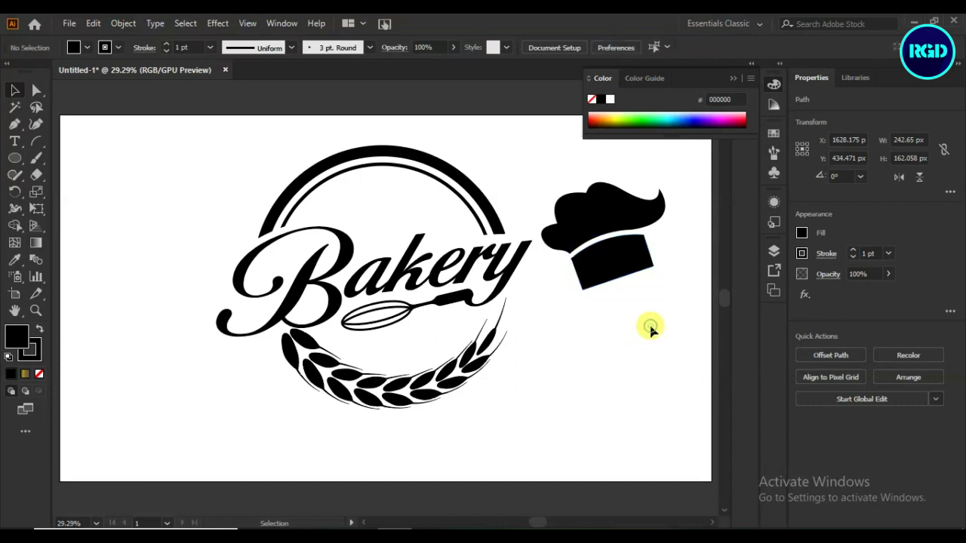
left_click(611, 264)
left_click_drag(658, 295, 652, 303)
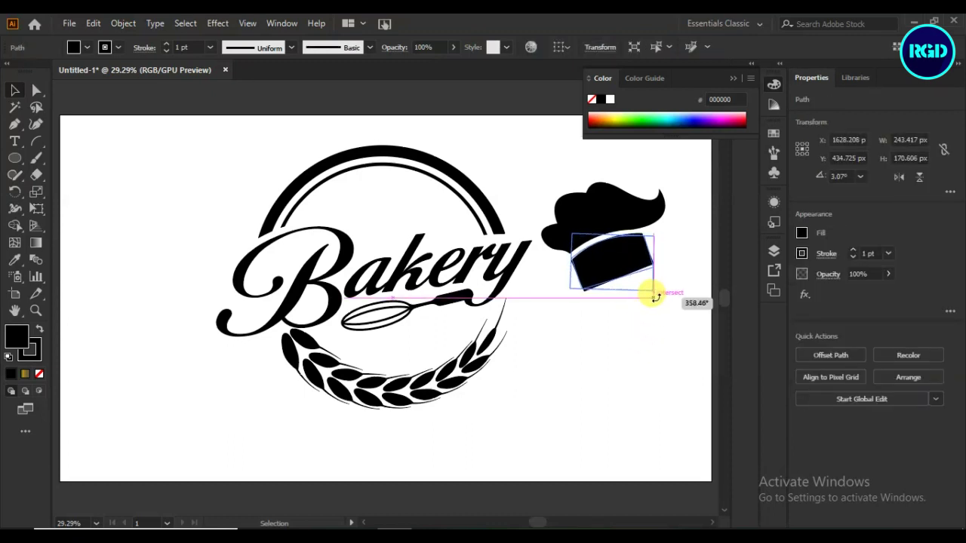
left_click(642, 318)
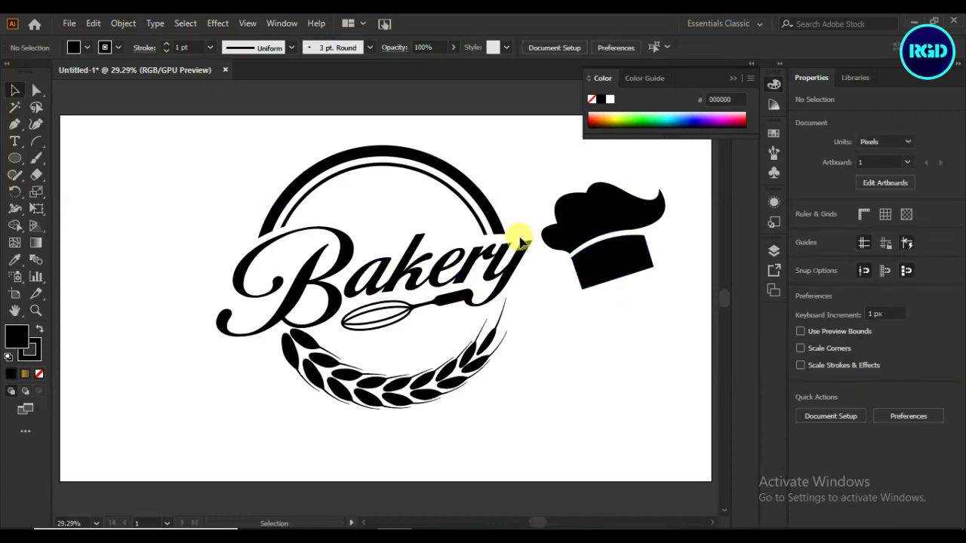
Group the cap and band, set the hat on the ring above the B, and rotate it upright
left_click_drag(629, 172, 600, 320)
right_click(610, 264)
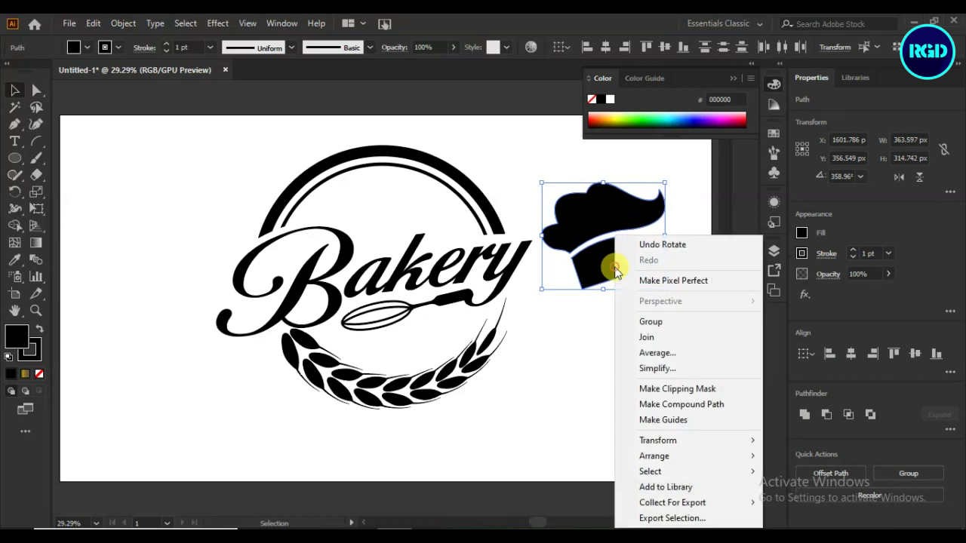
left_click(626, 320)
mouse_move(612, 215)
left_mouse_down()
mouse_move(281, 200)
mouse_move(276, 191)
left_mouse_up()
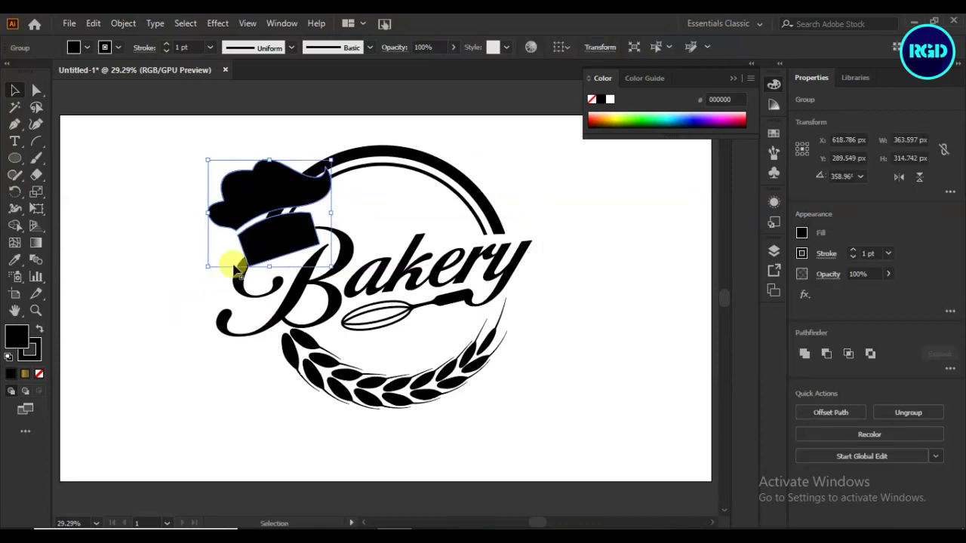
left_click_drag(277, 226, 275, 214)
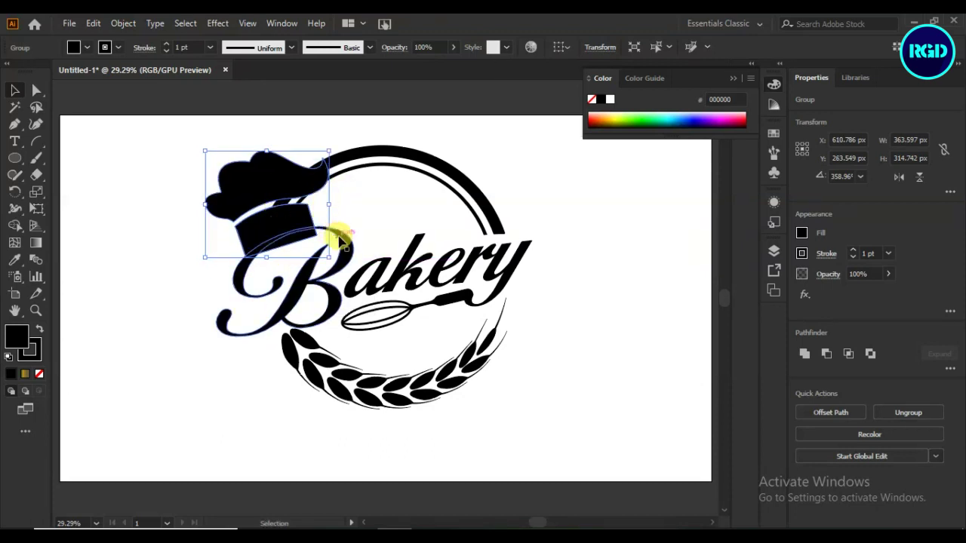
left_click_drag(332, 142, 319, 133)
left_click_drag(301, 215, 299, 230)
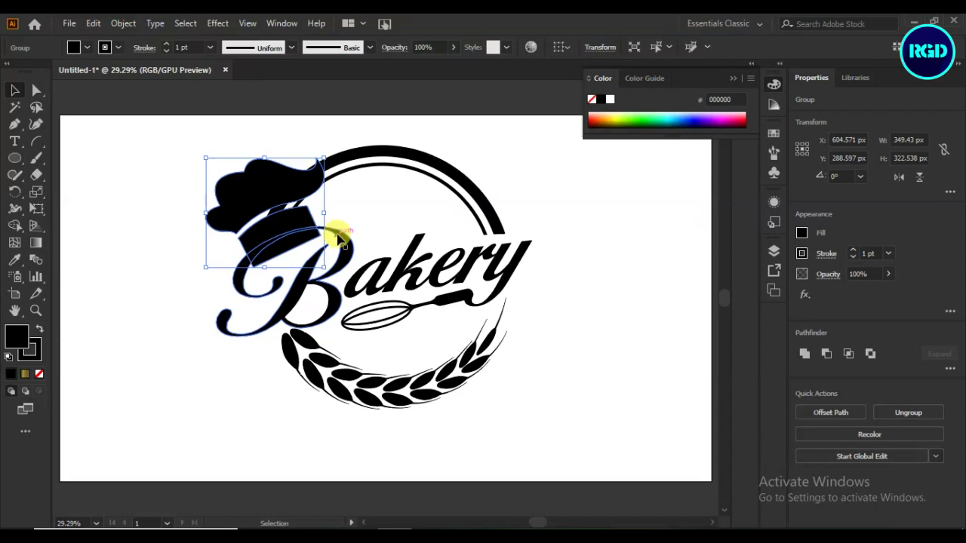
Add a 20 px offset outline around the chef hat
left_click(828, 414)
left_click(515, 215)
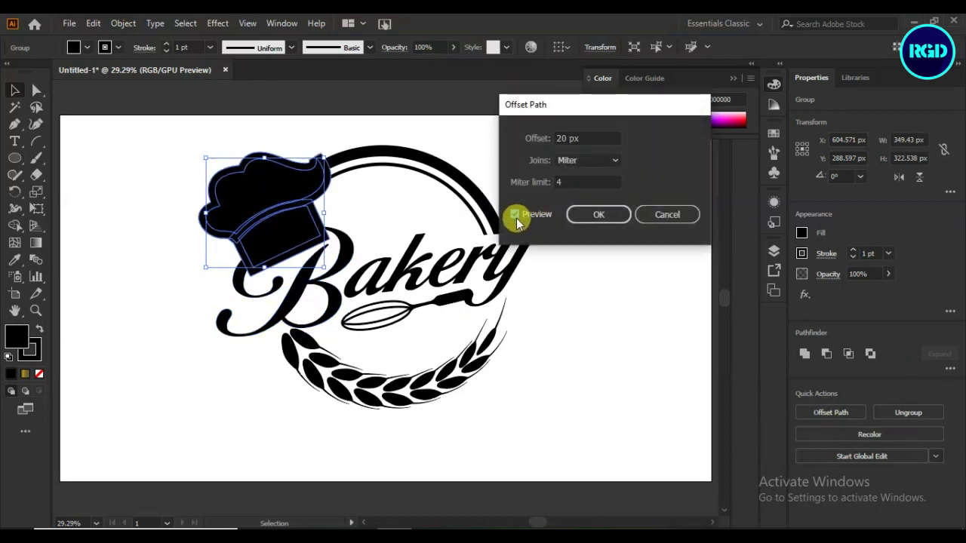
left_click(595, 217)
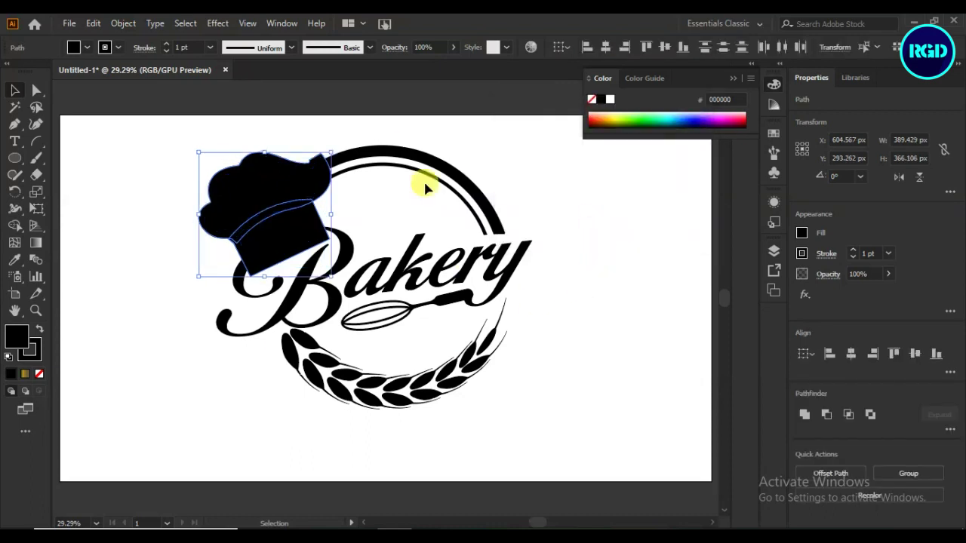
Erase the ring section overlapping the hat's offset outline with Shape Builder
left_click(407, 151, "shift")
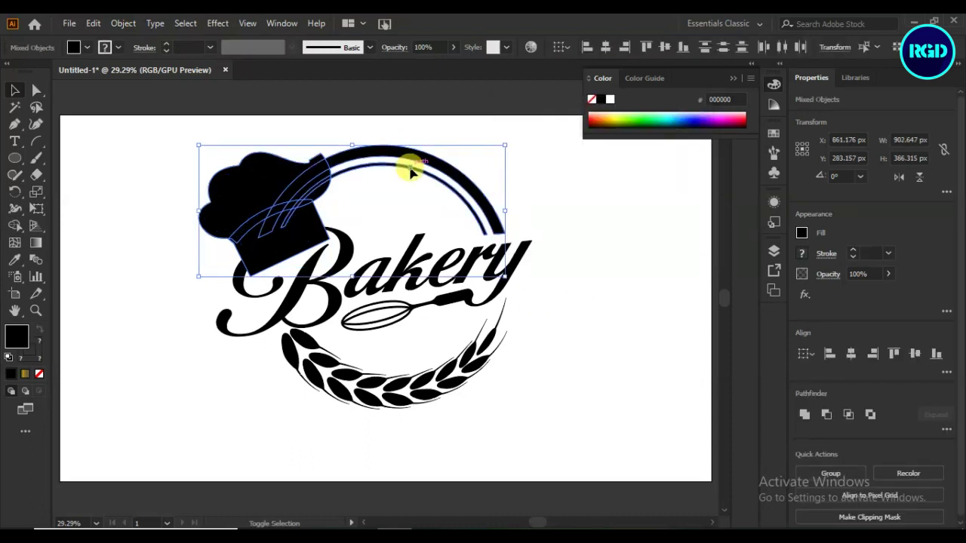
left_click(15, 228)
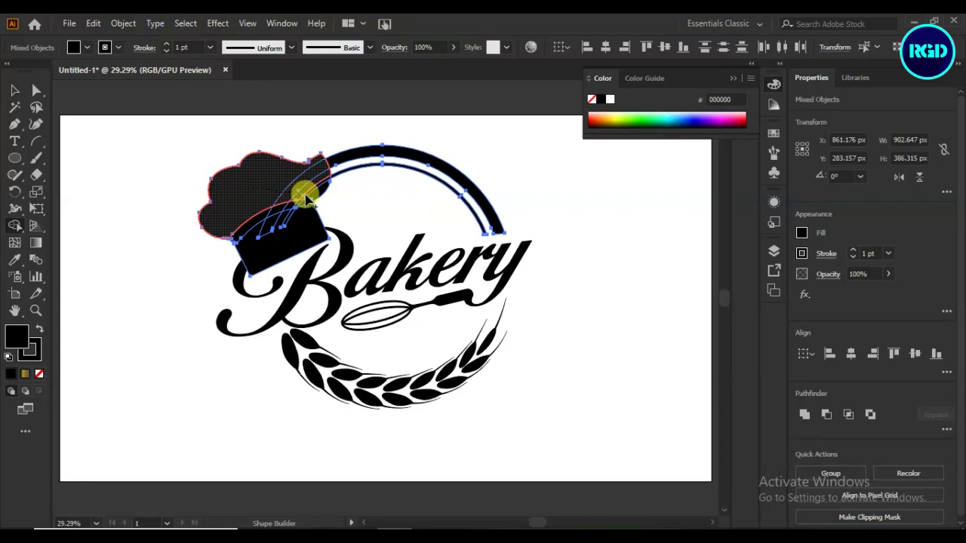
mouse_move(302, 200)
left_mouse_down()
mouse_move(303, 219)
mouse_move(265, 201)
left_mouse_up()
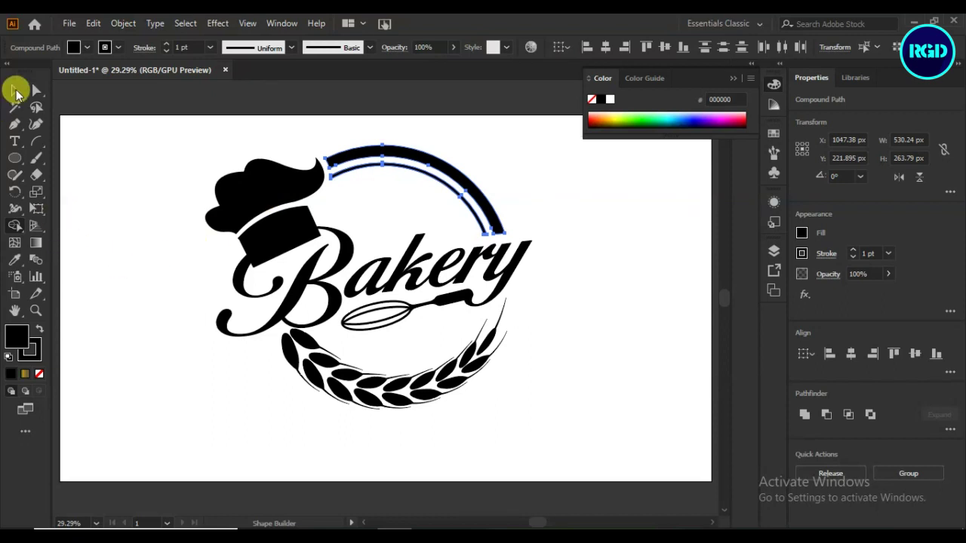
left_click(15, 90)
left_click(93, 211)
Remove the hat band's overlap with the Bakery lettering using Shape Builder
left_click(261, 242)
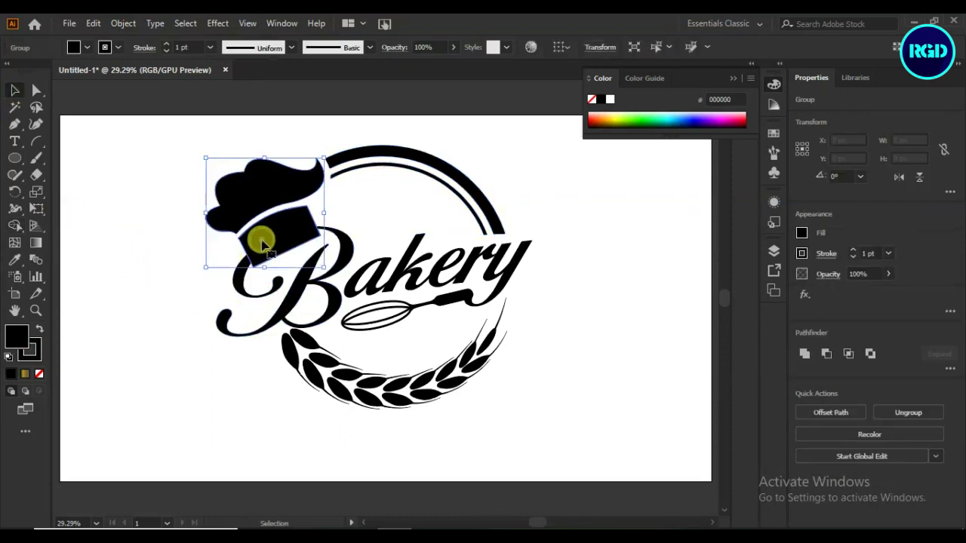
left_click(253, 300, "shift")
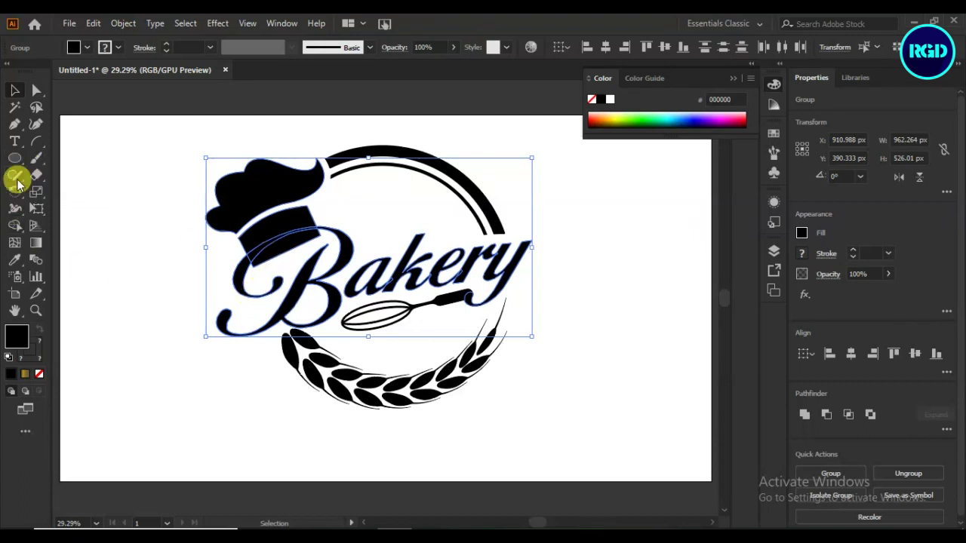
left_click(13, 227)
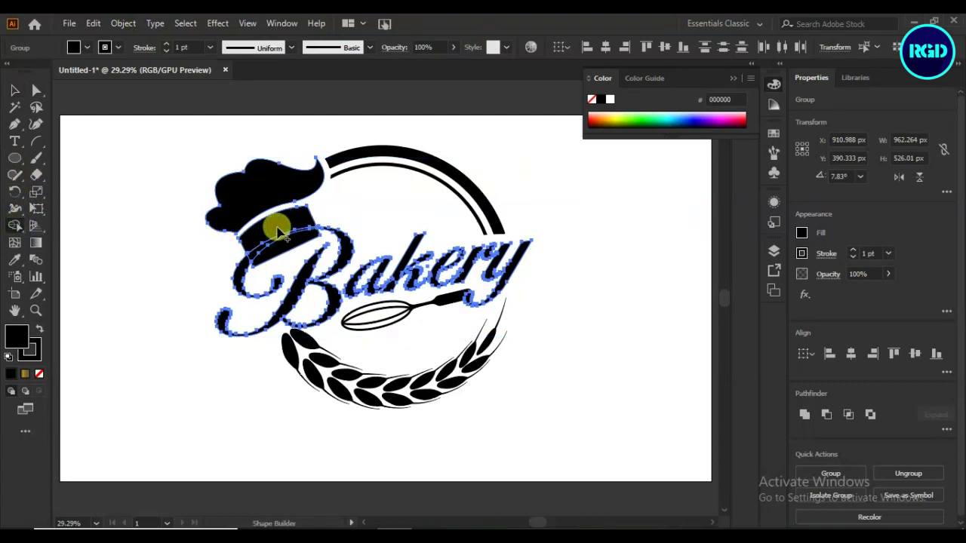
left_click(12, 92)
left_click(135, 248)
Ungroup the chef hat and delete the leftover band piece below it
left_click(285, 245)
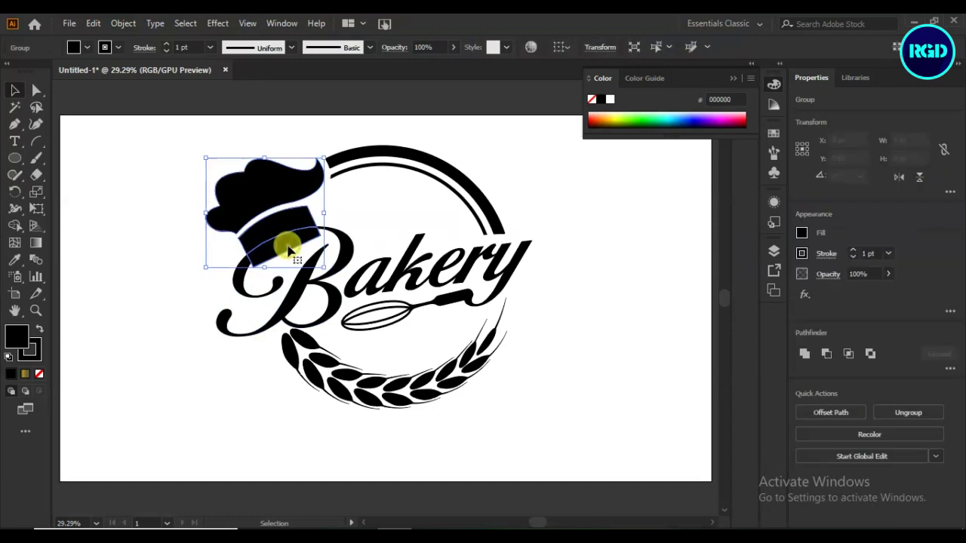
right_click(289, 251)
left_click(329, 362)
left_click(120, 344)
left_click(272, 253)
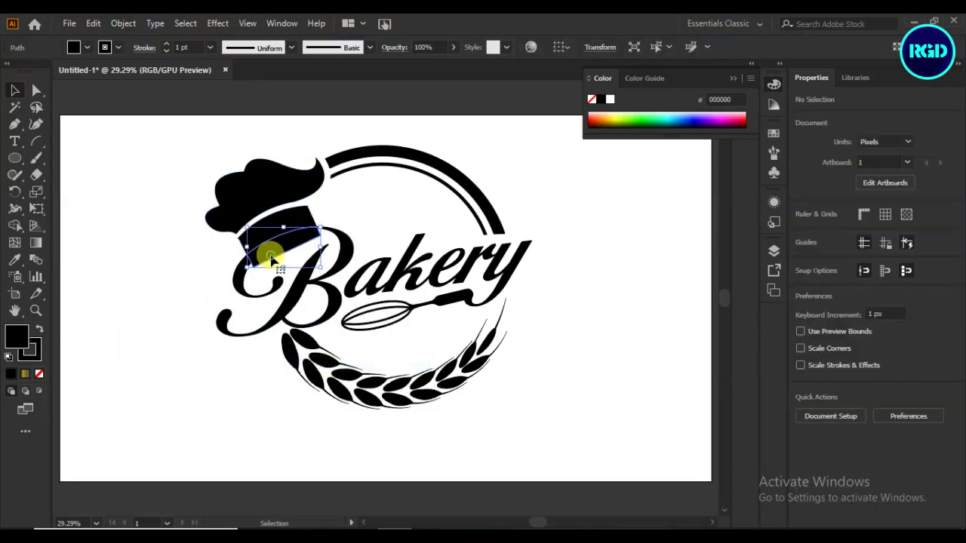
key("Delete")
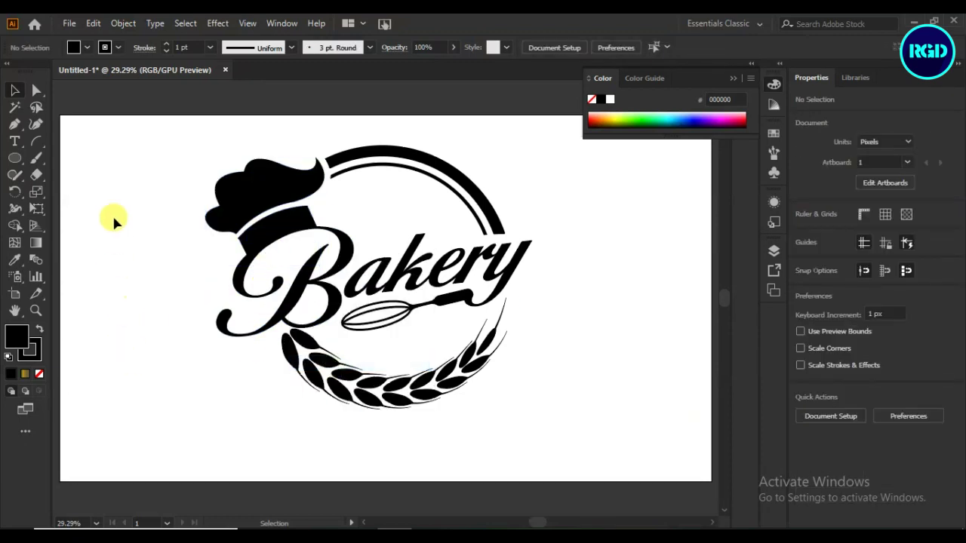
Regroup the chef hat and nudge it about 14 px upward
left_click(267, 230)
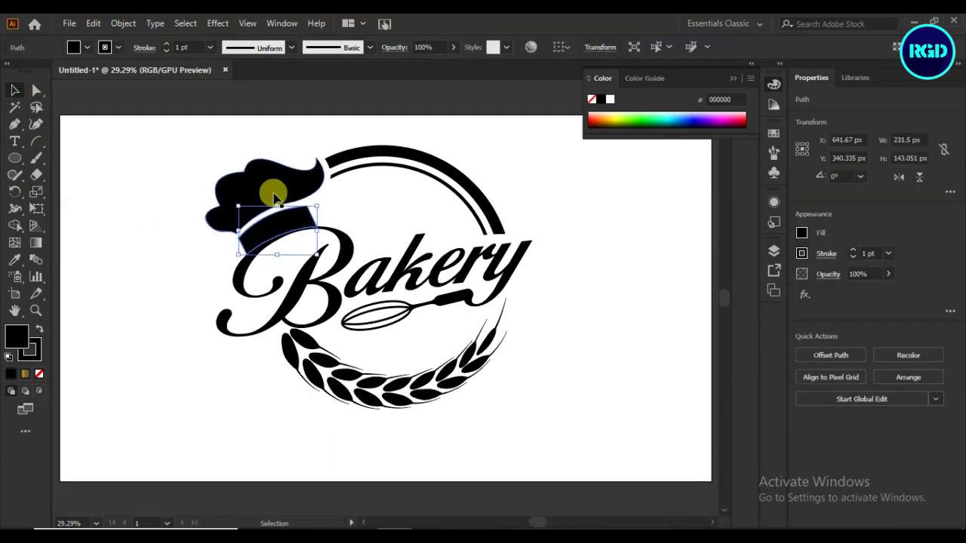
right_click(274, 197)
left_click(199, 268)
left_click(199, 268)
left_click(276, 200)
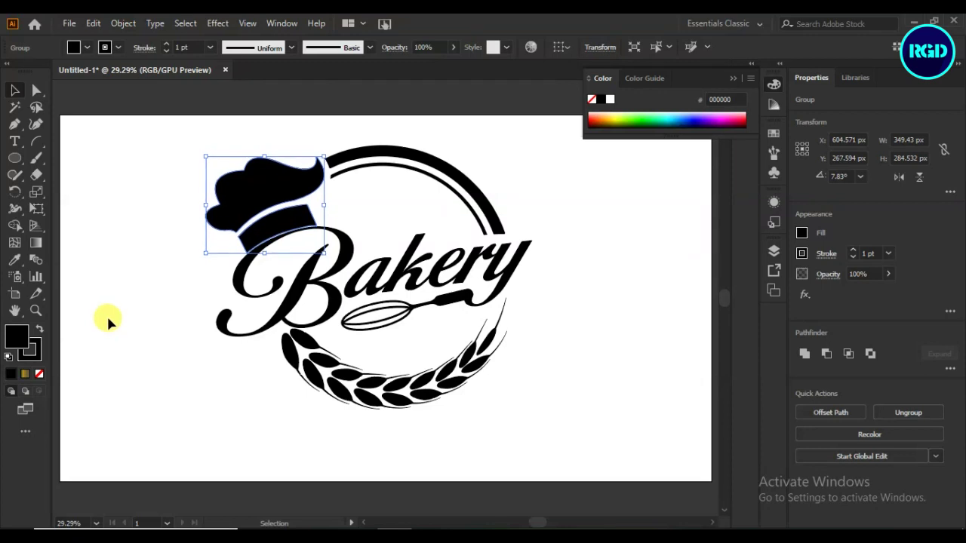
key("Up")
key("Up")
key("Up")
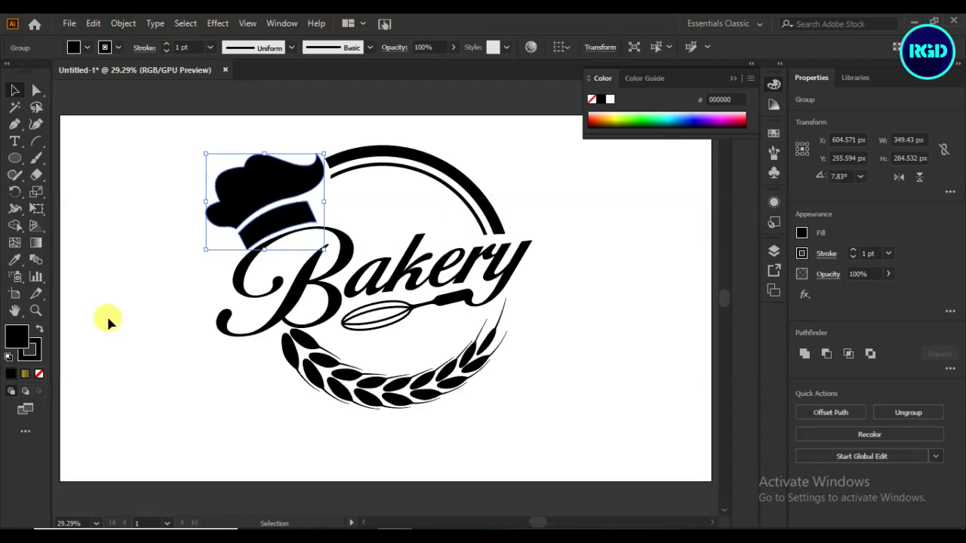
left_click(109, 182)
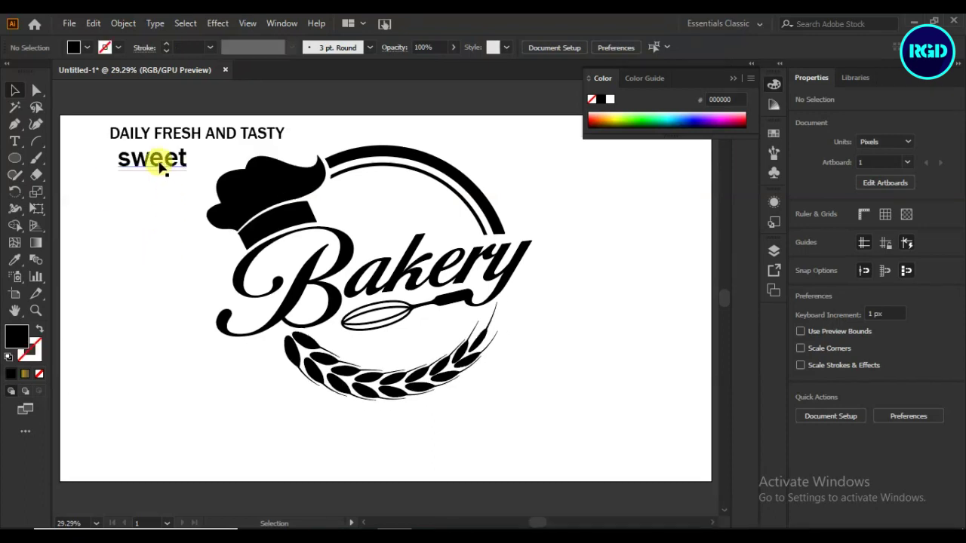
Capitalise 'sweet' to 'Sweet'
left_click(14, 141)
left_click(124, 158)
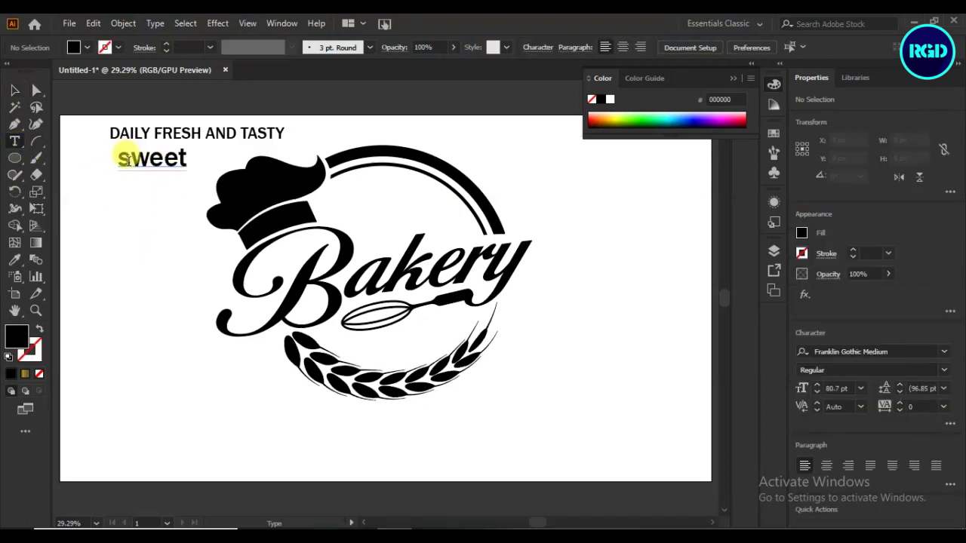
type("S")
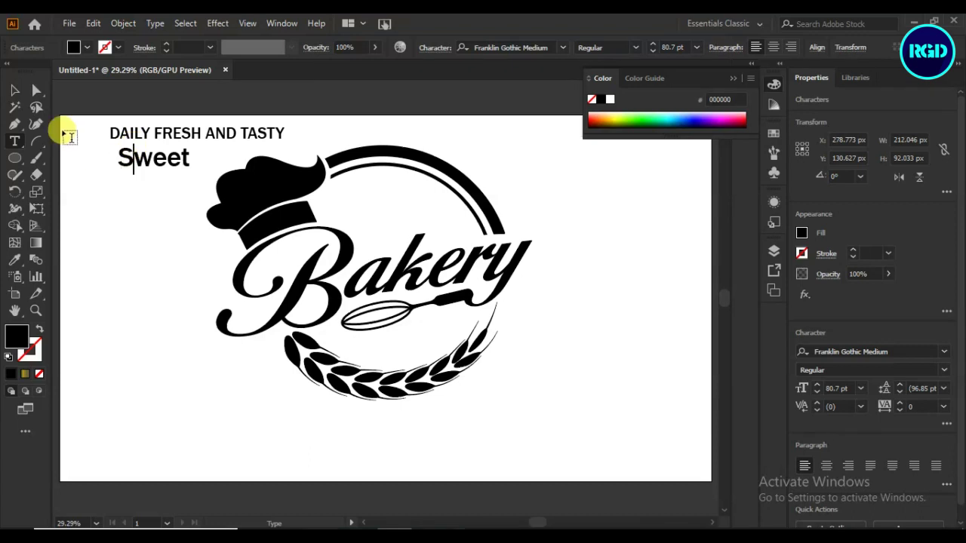
left_click(15, 90)
Move Sweet down between the whisk and the wheat arc, tilted about 11°
mouse_move(157, 168)
left_mouse_down()
mouse_move(437, 332)
mouse_move(430, 316)
mouse_move(421, 345)
left_mouse_up()
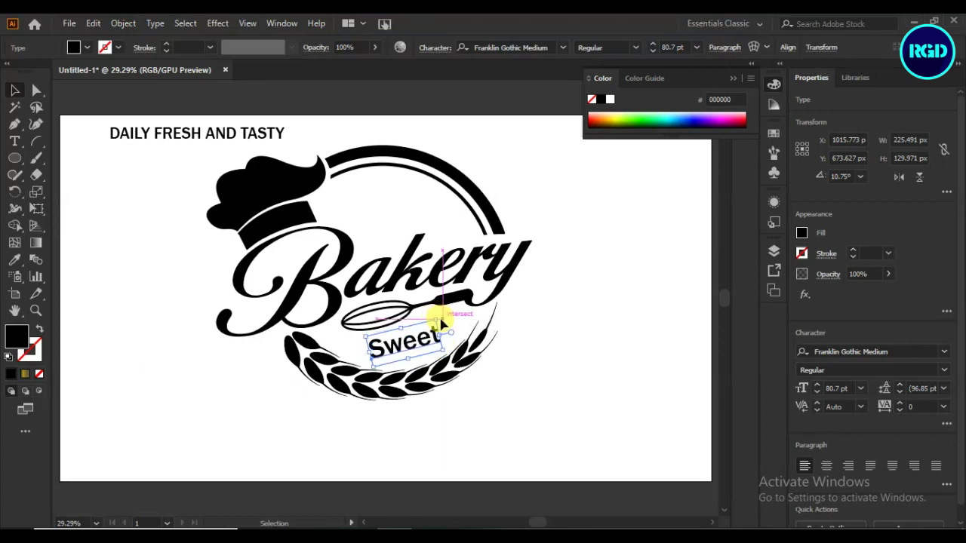
left_click(132, 214)
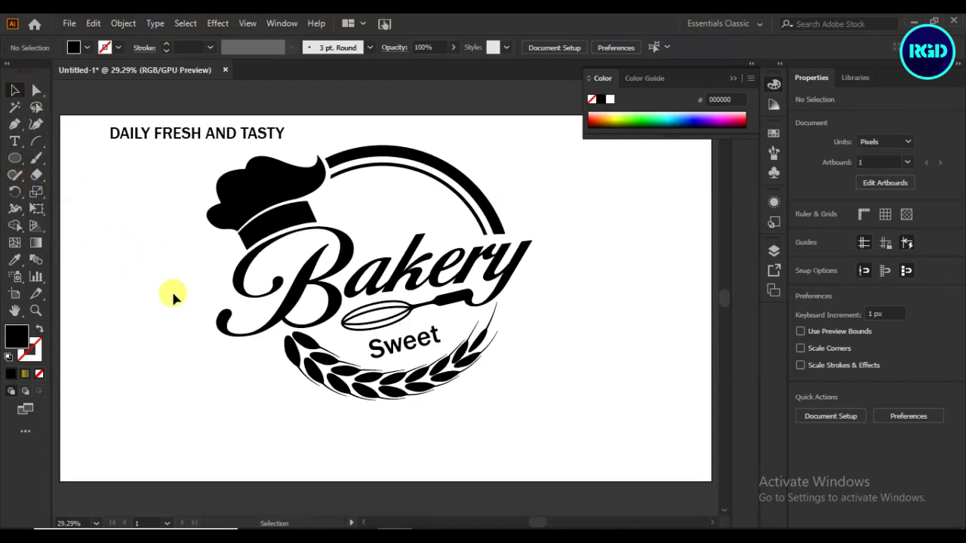
left_click_drag(14, 157, 47, 190)
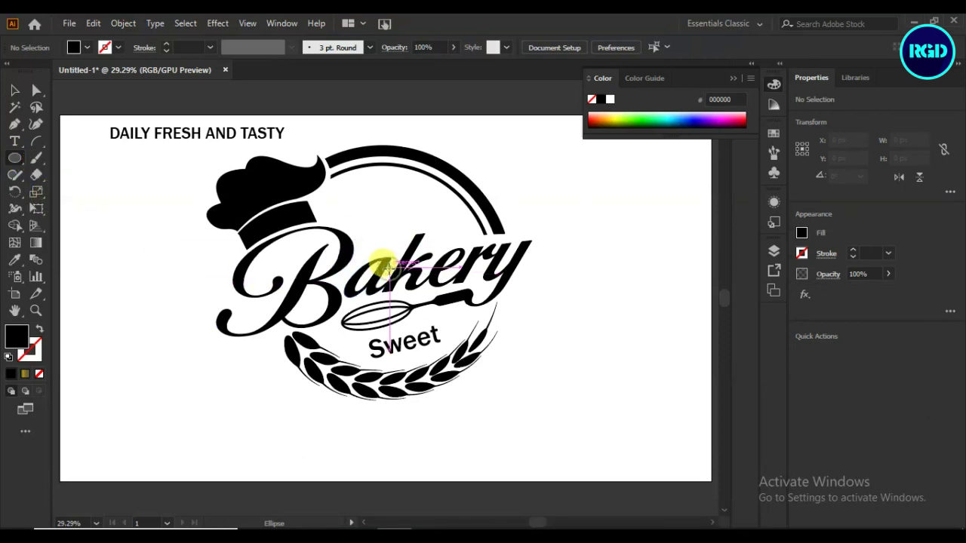
Draw an unfilled circle over Bakery, then centre it and scale it to 524 px
left_click_drag(383, 265, 445, 357)
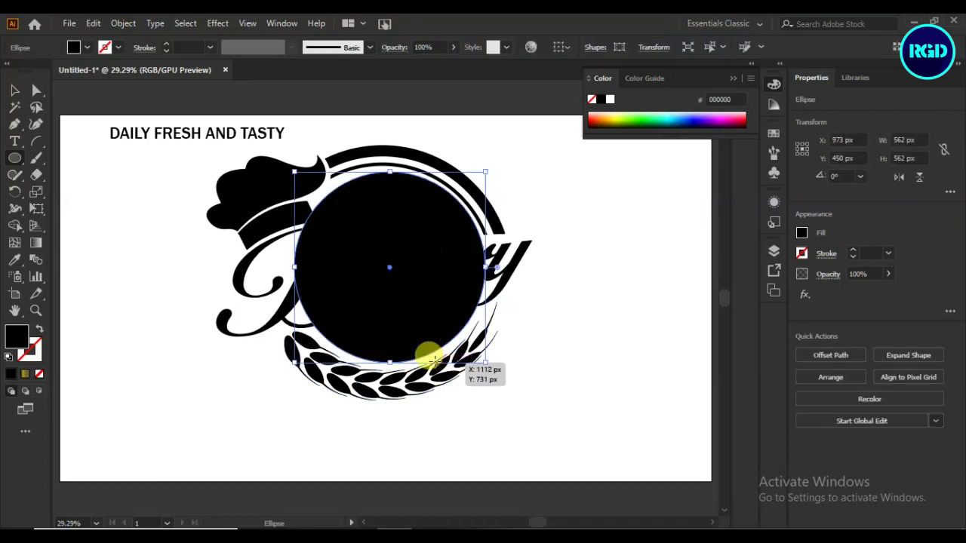
left_click(14, 92)
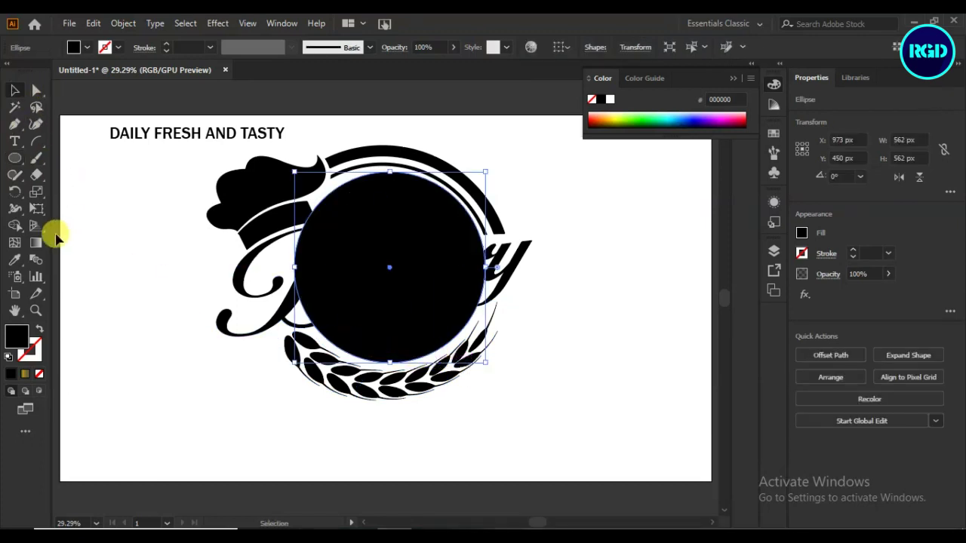
left_click(40, 329)
left_click_drag(390, 270, 384, 276)
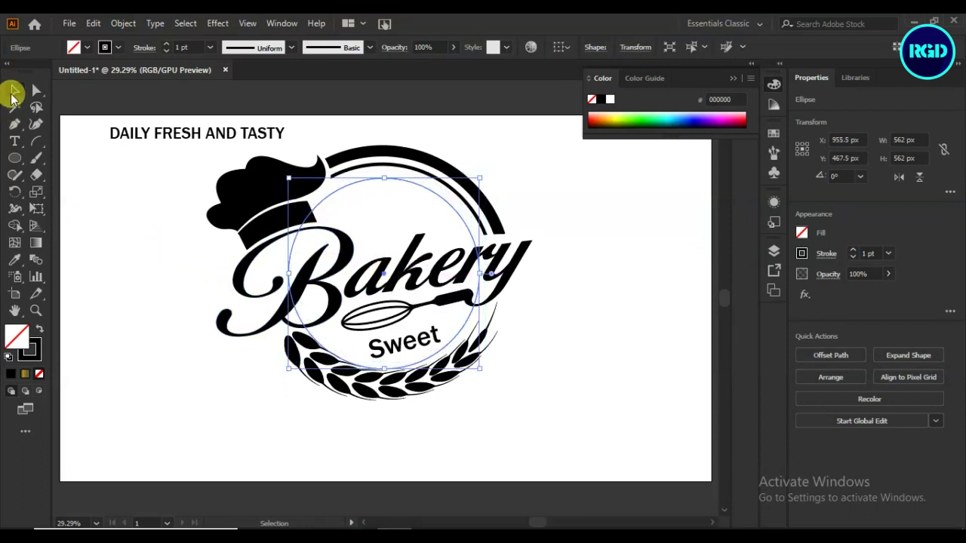
left_click_drag(480, 175, 473, 180)
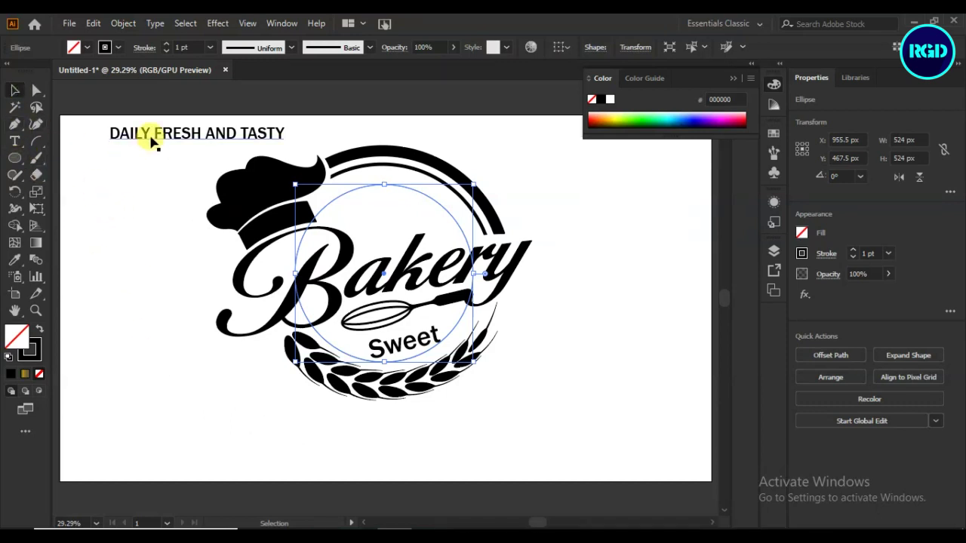
left_click(15, 141)
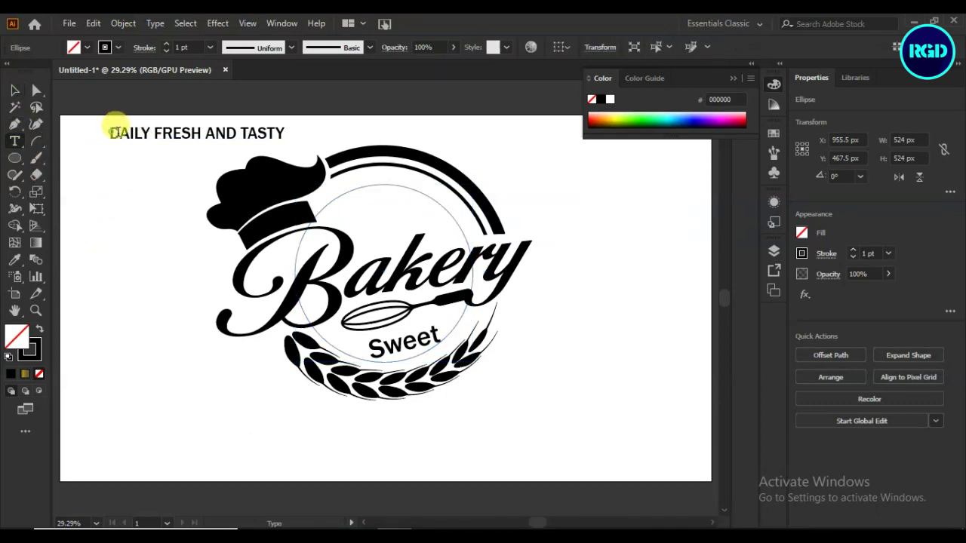
Copy the DAILY FRESH AND TASTY heading and start Type on a Path on the inner circle
left_click_drag(115, 132, 284, 133)
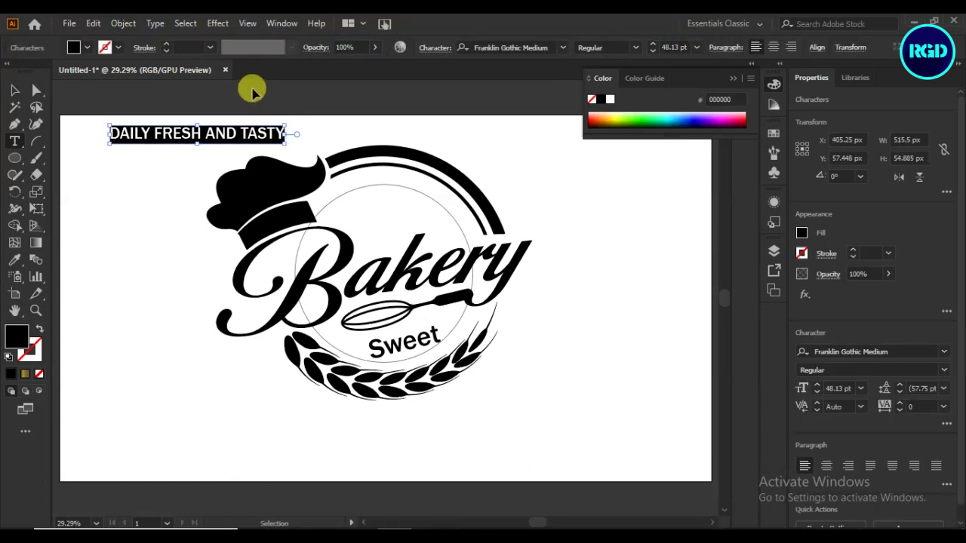
key("ctrl+c")
left_click_drag(15, 141, 86, 173)
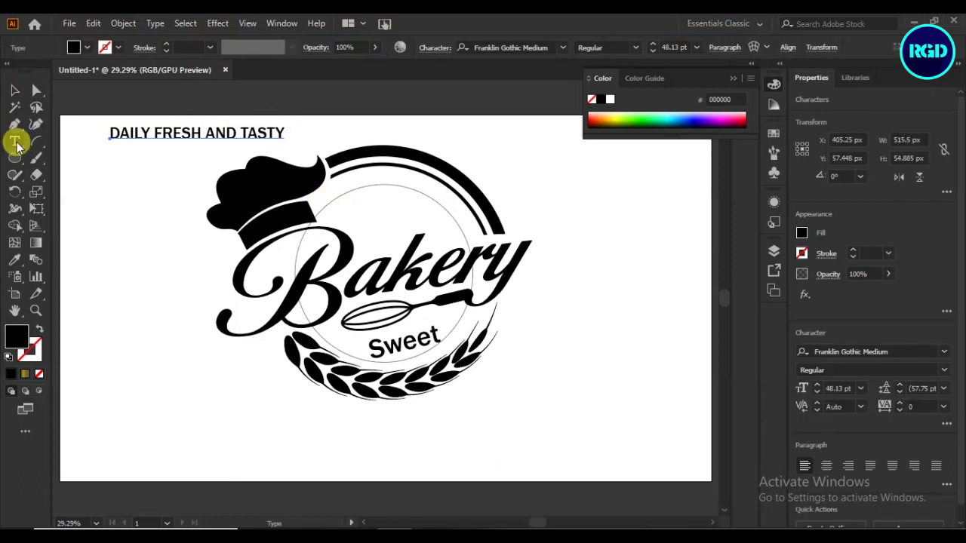
left_click(332, 198)
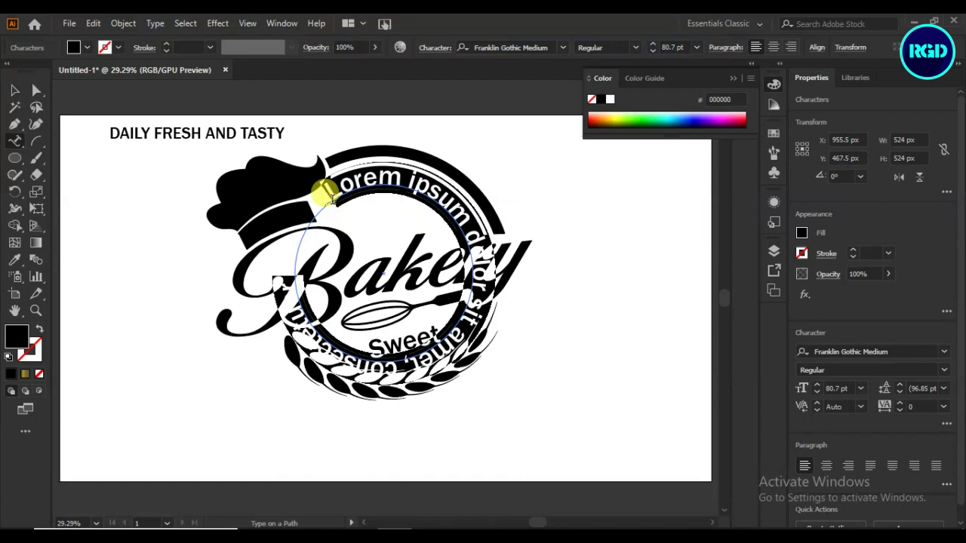
key("ctrl+c")
key("ctrl+v")
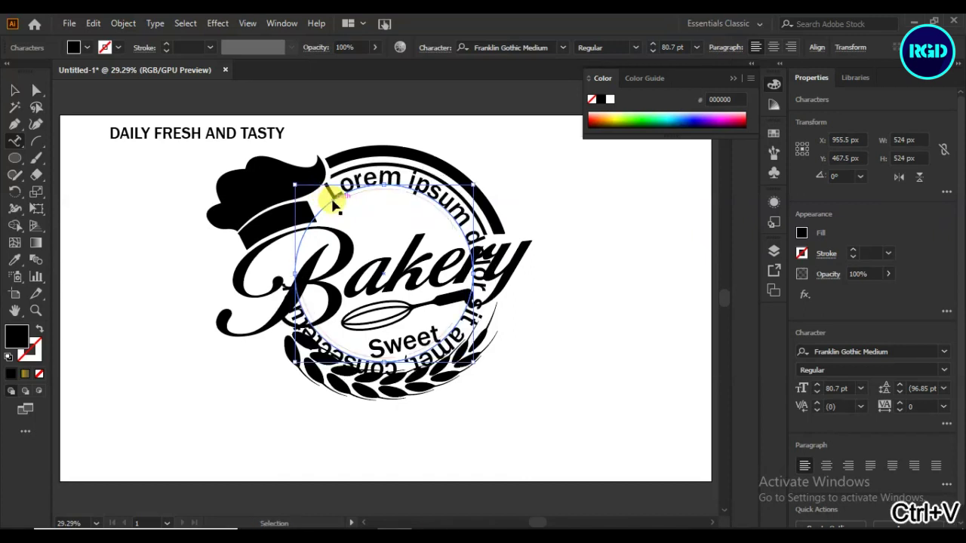
Replace the circle's placeholder text with the pasted DAILY FRESH AND TASTY heading
left_click_drag(111, 132, 282, 136)
key("Escape")
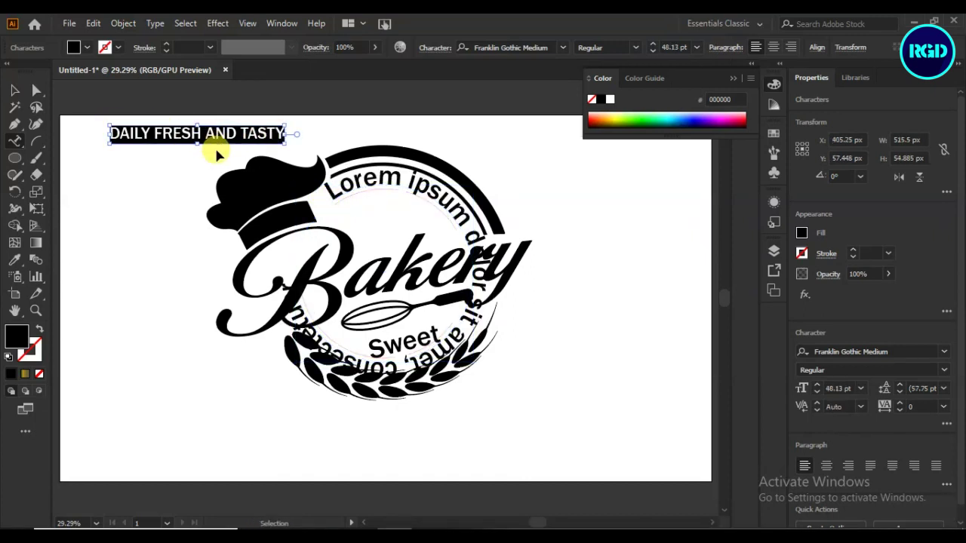
left_click_drag(328, 183, 456, 287)
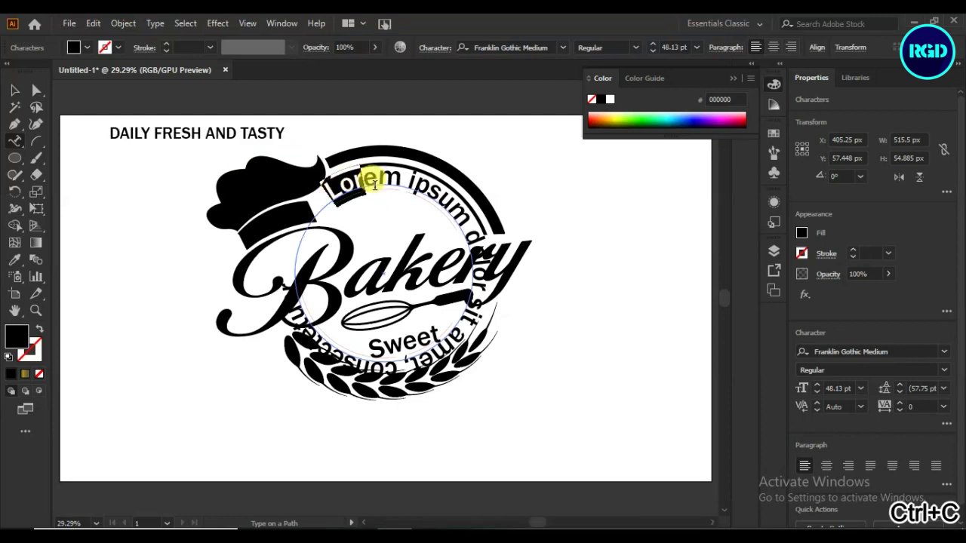
key("ctrl+shift+period")
key("ctrl+shift+period")
key("ctrl+shift+period")
key("Escape")
key("ctrl+v")
left_click(14, 90)
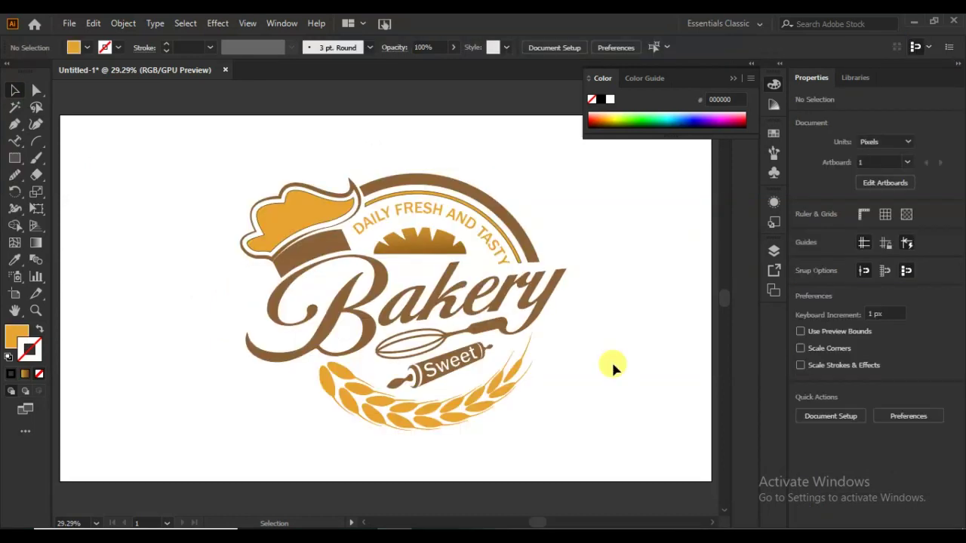
Group all the bakery badge artwork with Ctrl+G
key("ctrl+g")
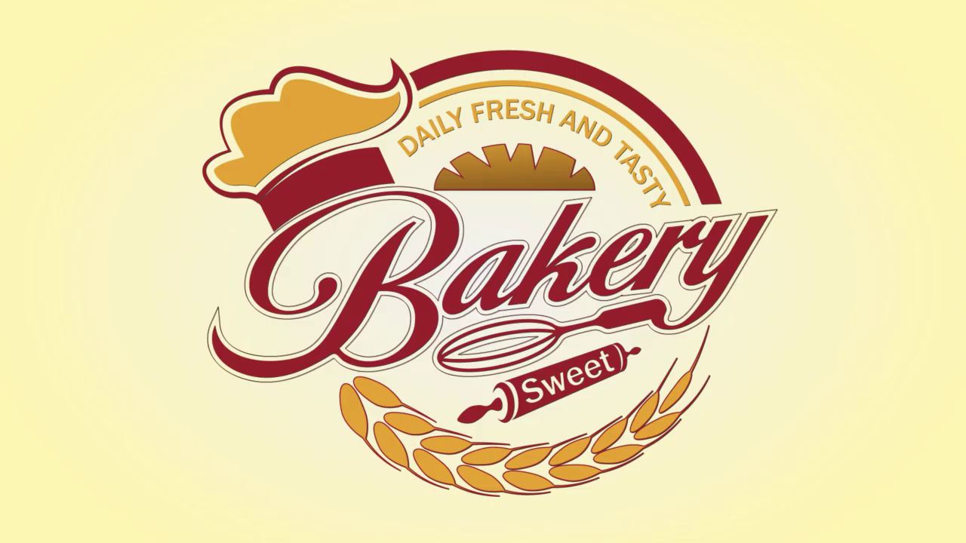